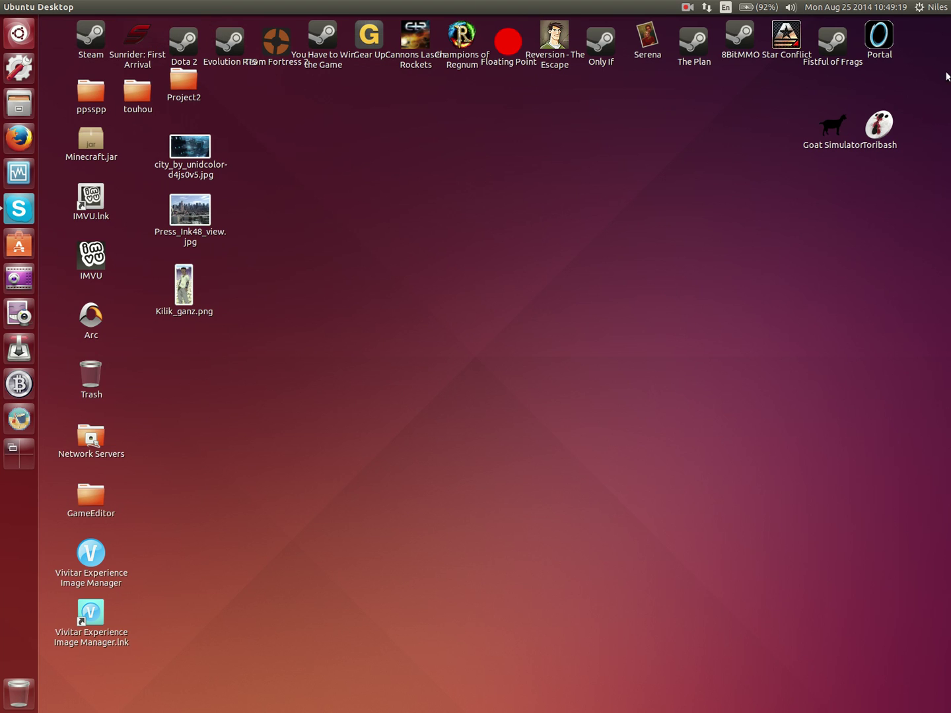
Select the Goat Simulator and Toribash desktop icons, then launch Software Center and browse Themes & Tweaks
left_click_drag(949, 23, 745, 163)
left_click(26, 252)
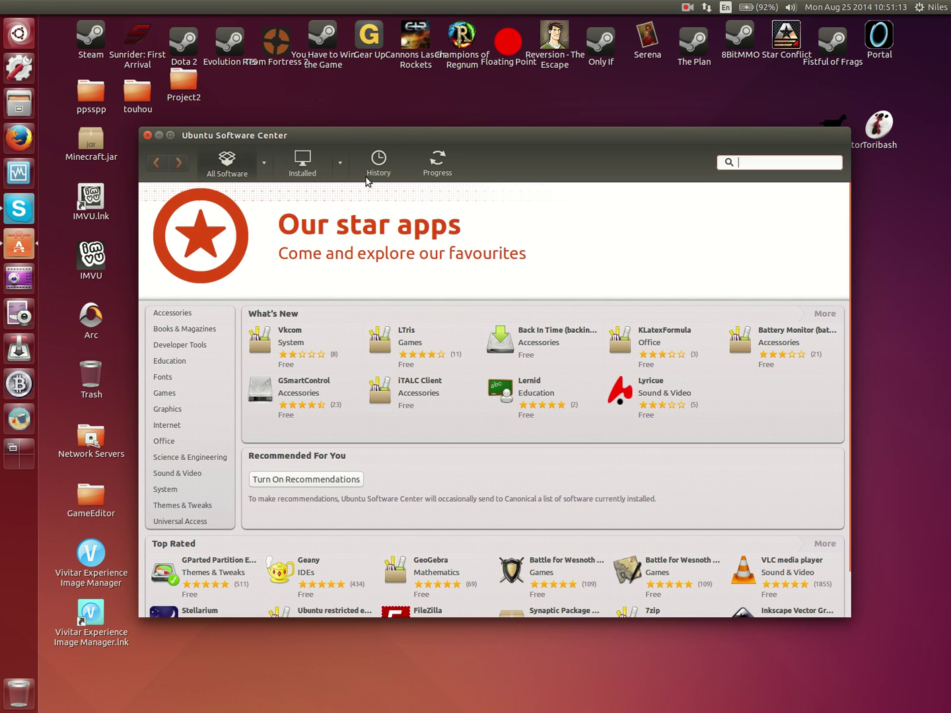
left_click(431, 161)
left_click(241, 155)
scroll(462, 502, "down", 2)
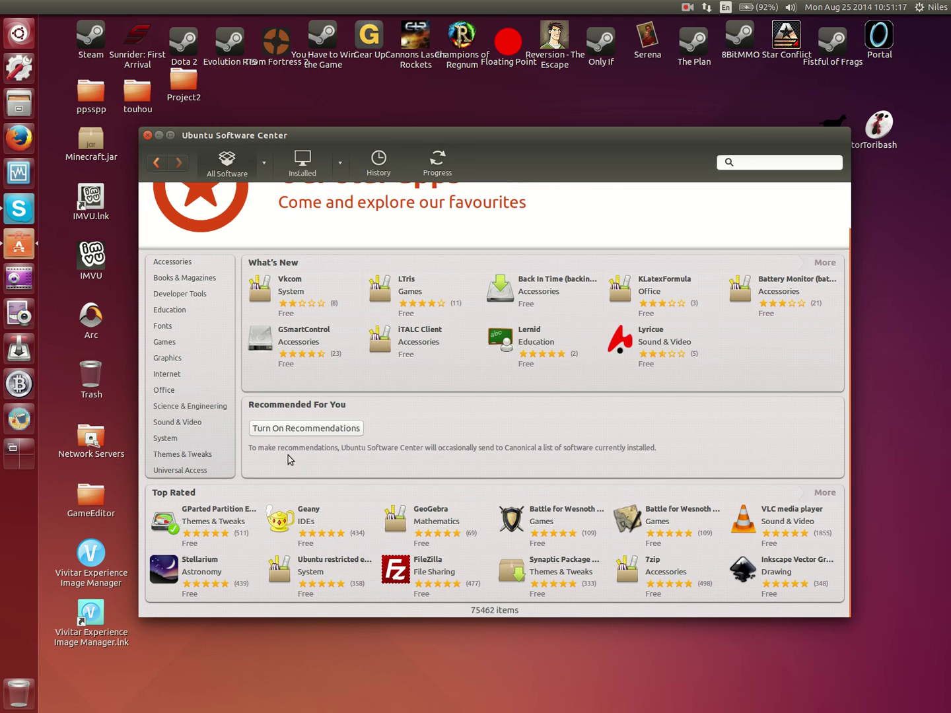
left_click(206, 455)
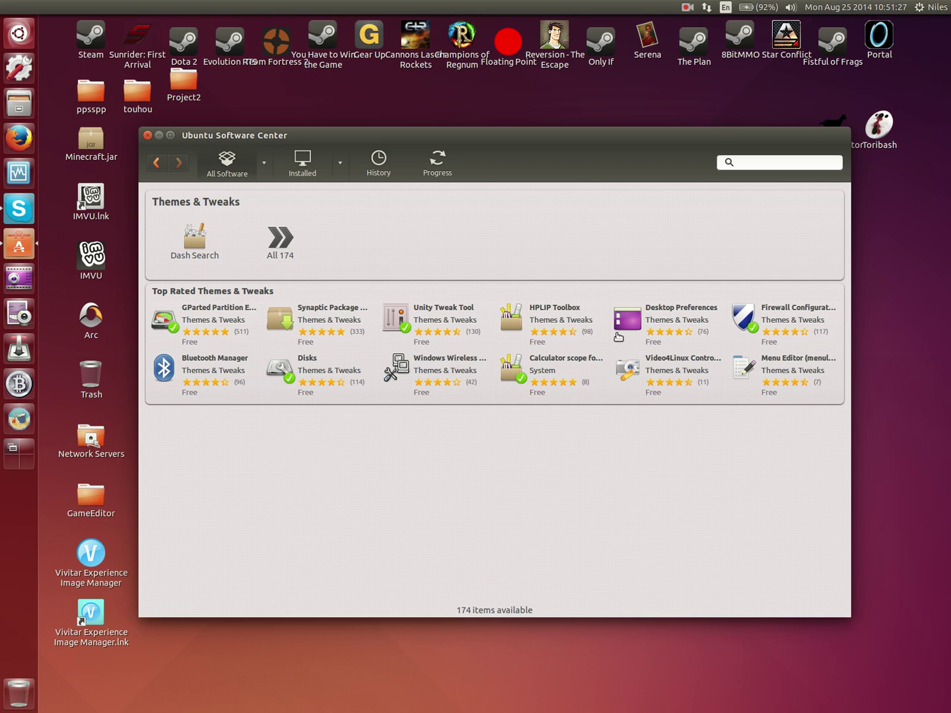
left_click(619, 338)
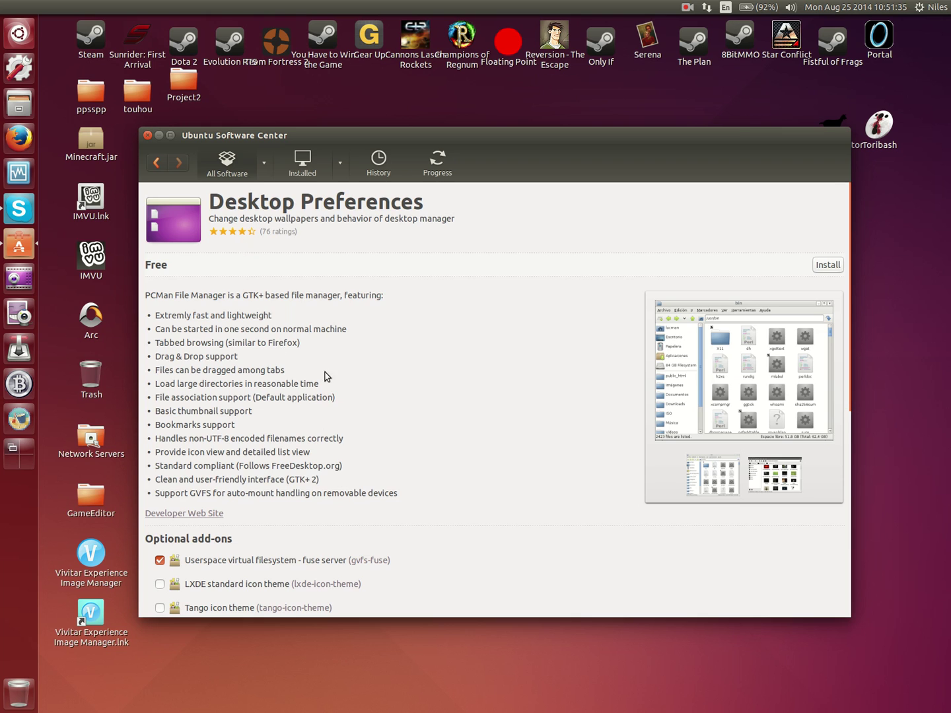
scroll(324, 373, "down", 5)
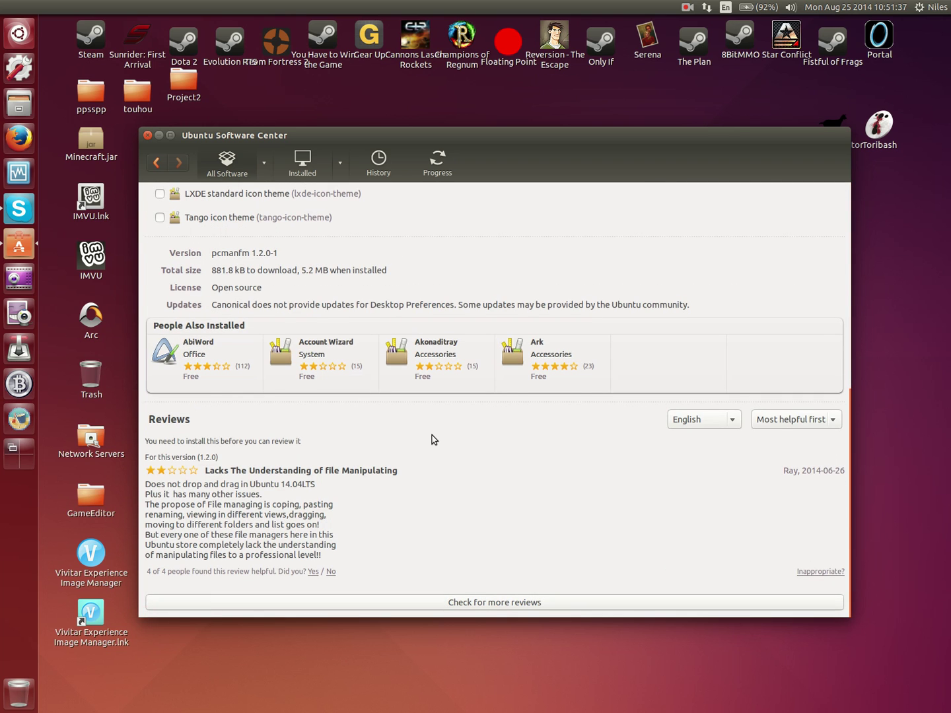
scroll(432, 439, "up", 4)
scroll(433, 439, "down", 4)
scroll(369, 495, "up", 5)
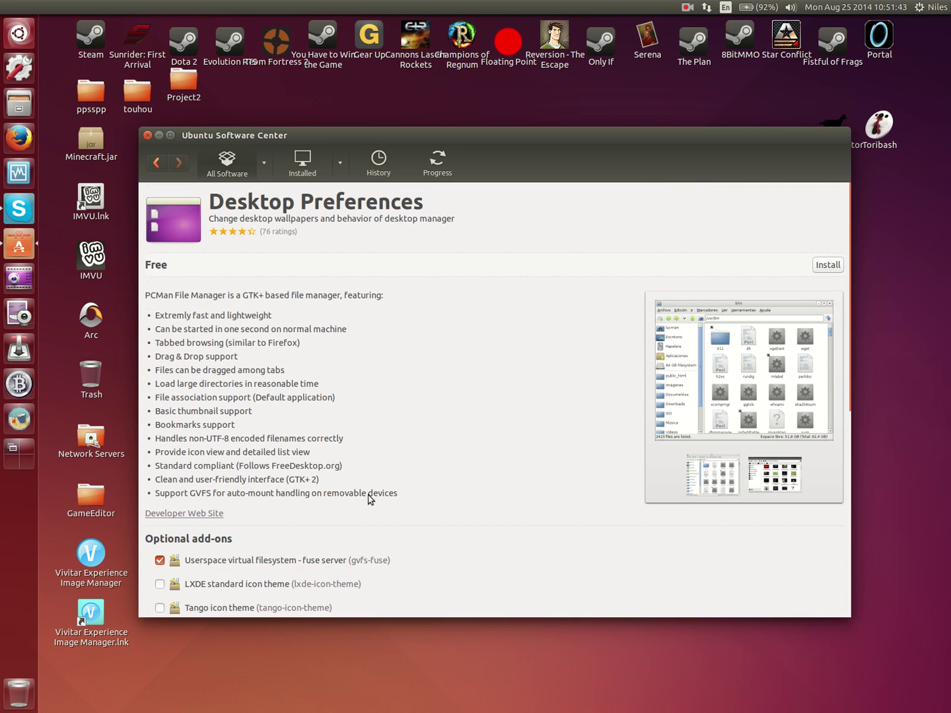
left_click(157, 163)
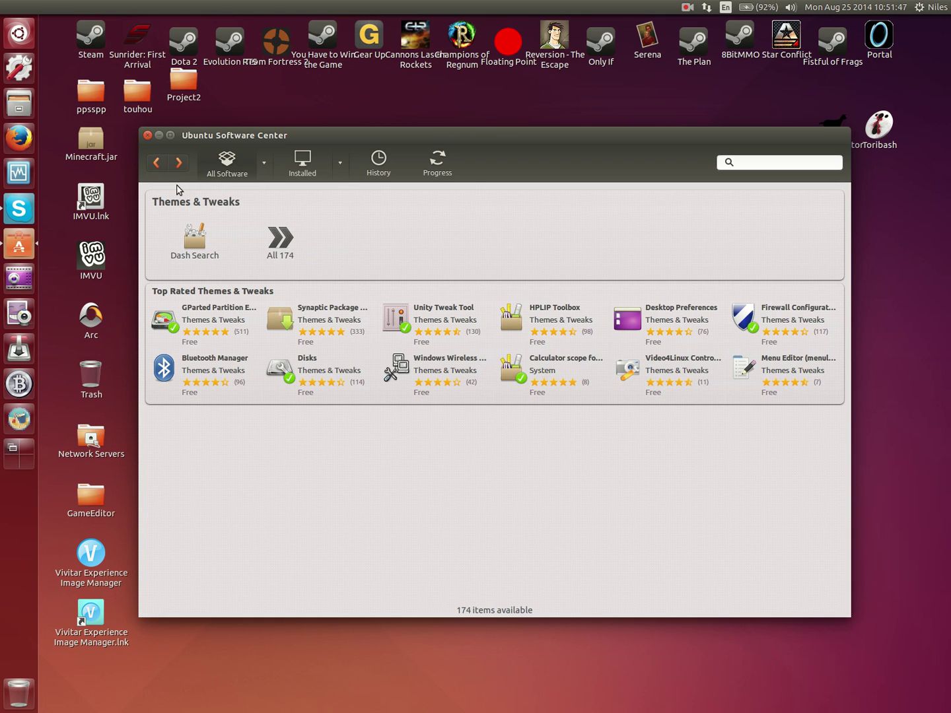
Go back and scroll through the Accessories category ranked by top rating
left_click(158, 163)
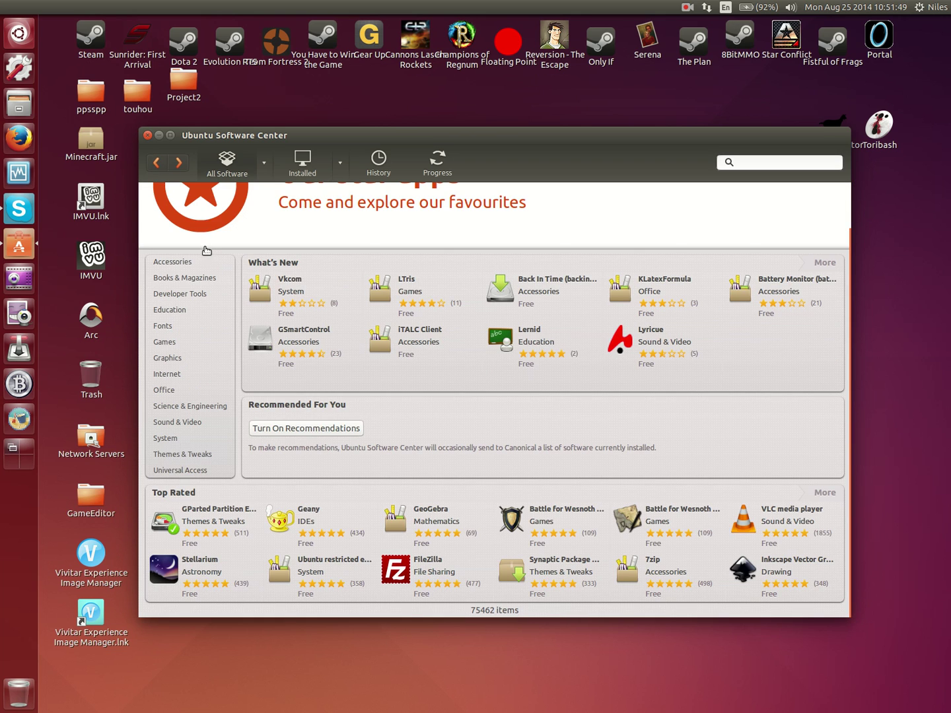
left_click(174, 261)
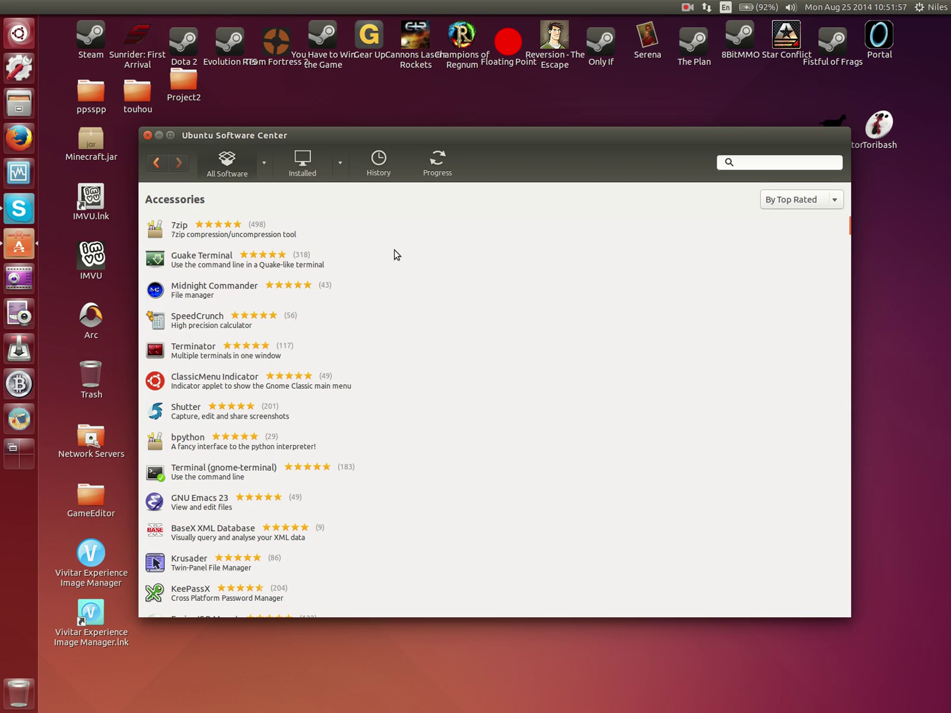
scroll(316, 441, "down", 1)
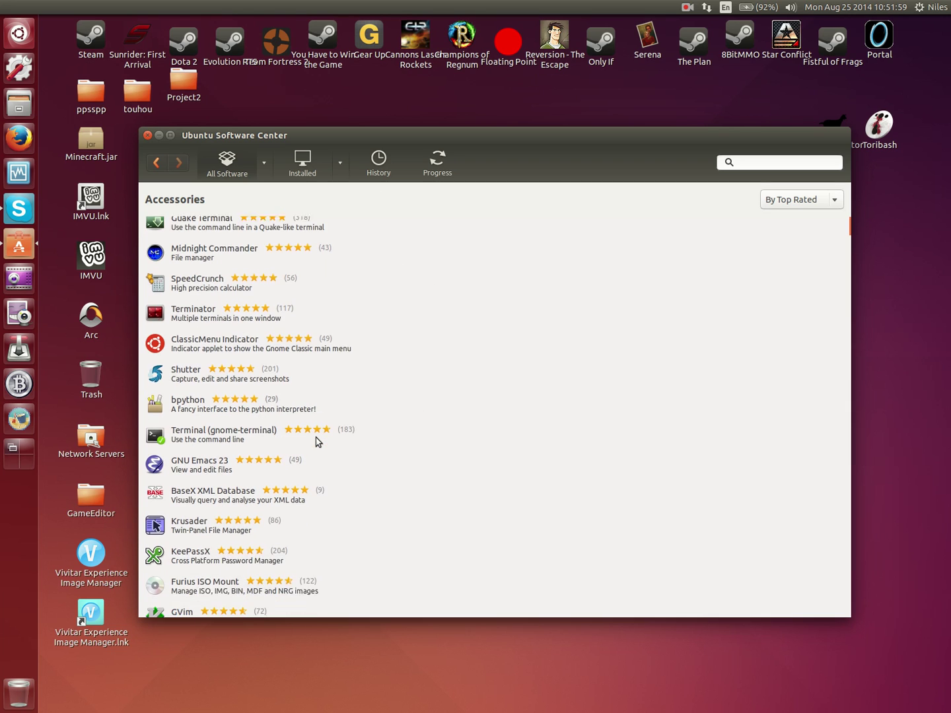
scroll(315, 441, "down", 7)
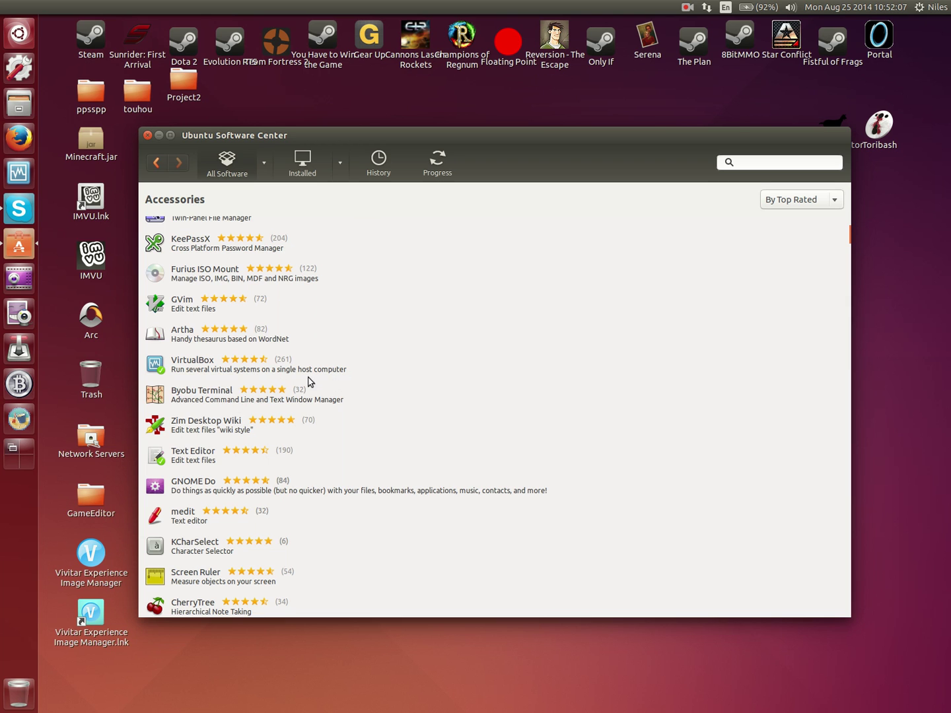
scroll(305, 447, "down", 8)
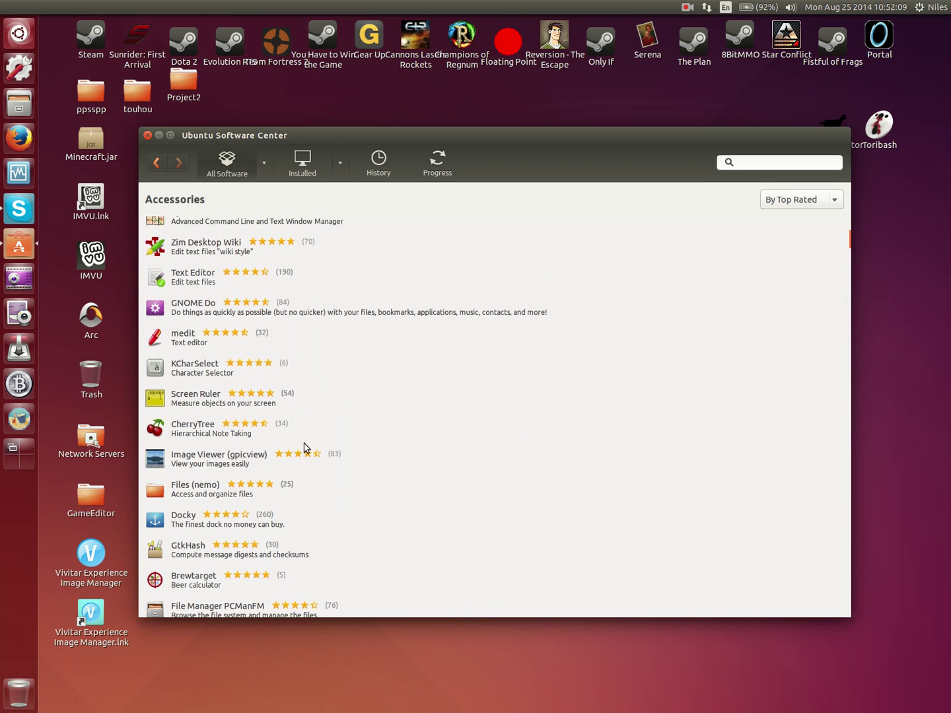
scroll(307, 403, "down", 3)
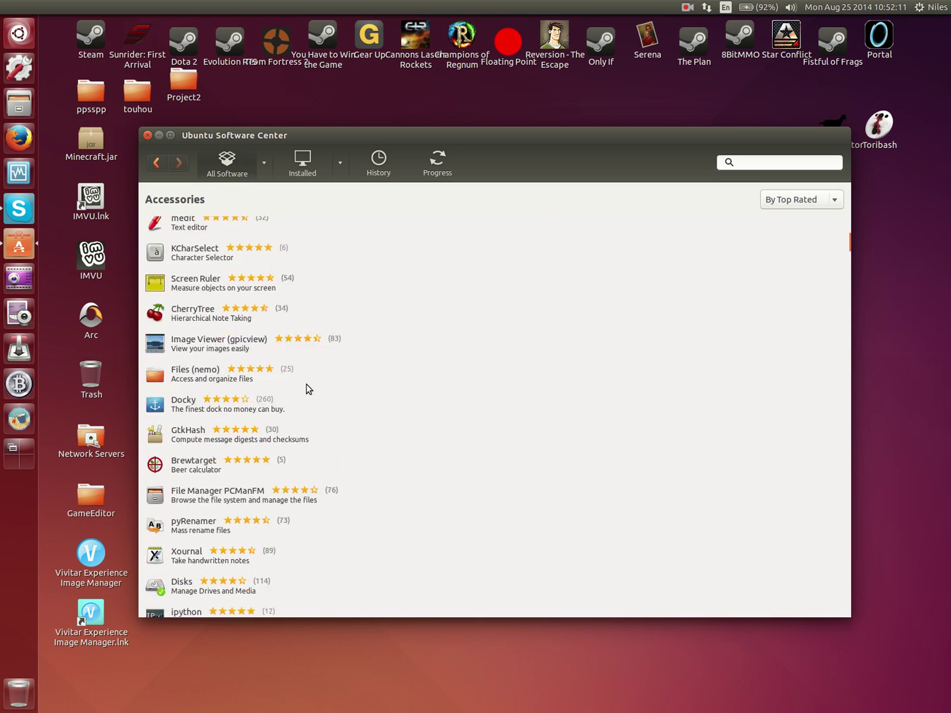
scroll(306, 389, "down", 10)
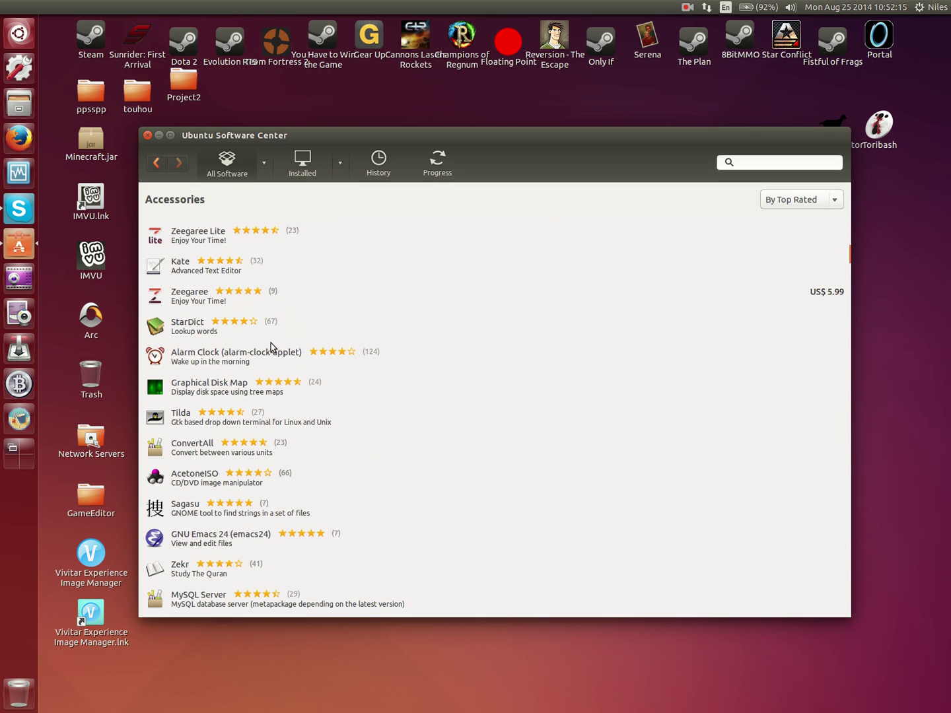
Open Alarm Clock's details page (free, 270.6 kB) and scroll through its reviews
left_click(251, 364)
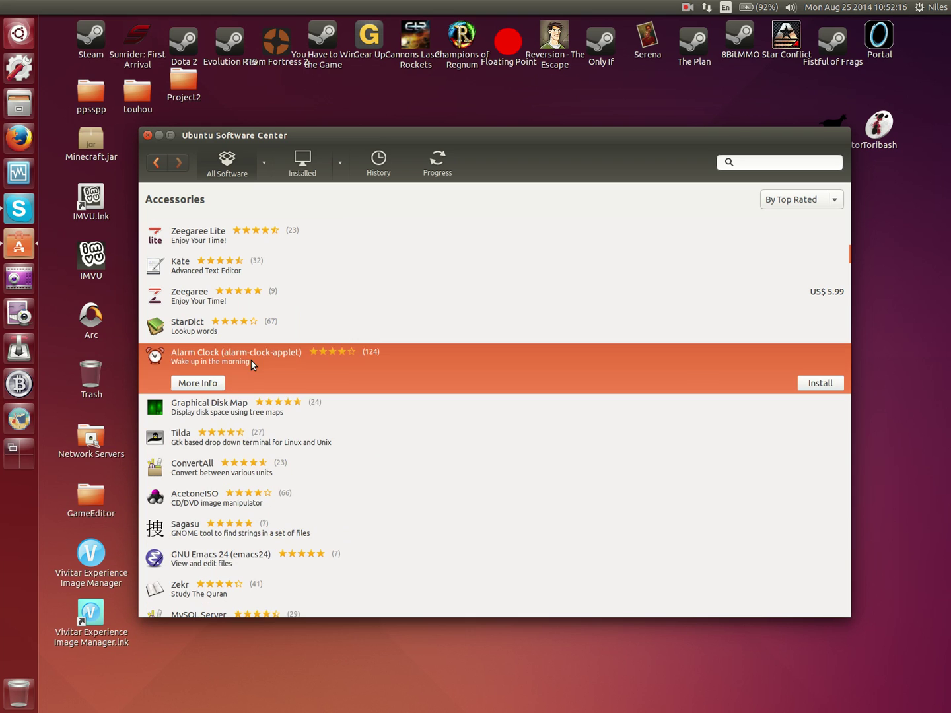
left_click(220, 382)
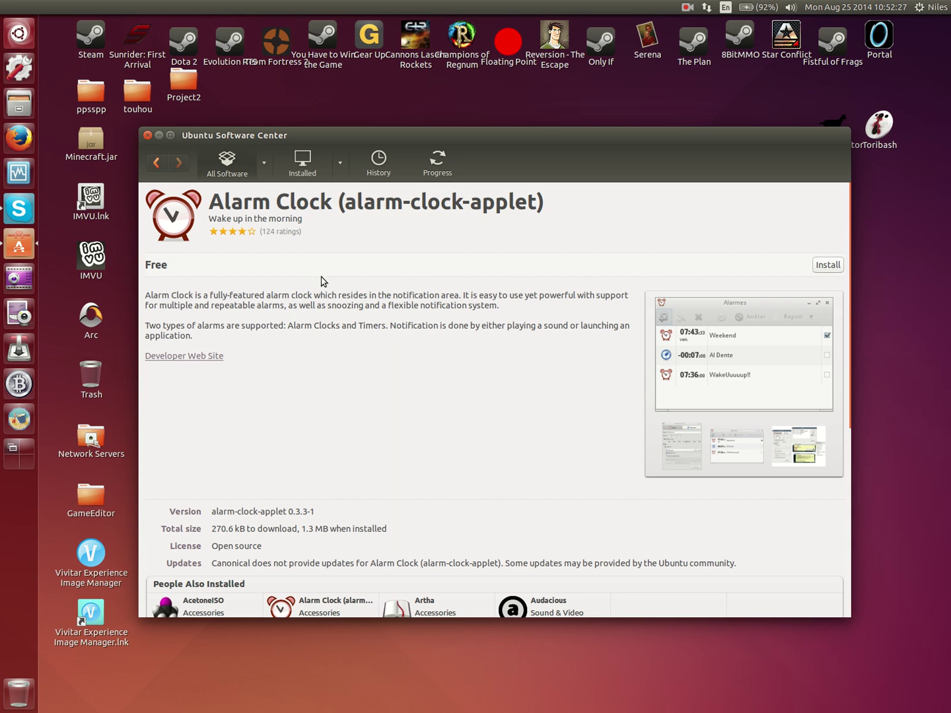
scroll(342, 490, "down", 5)
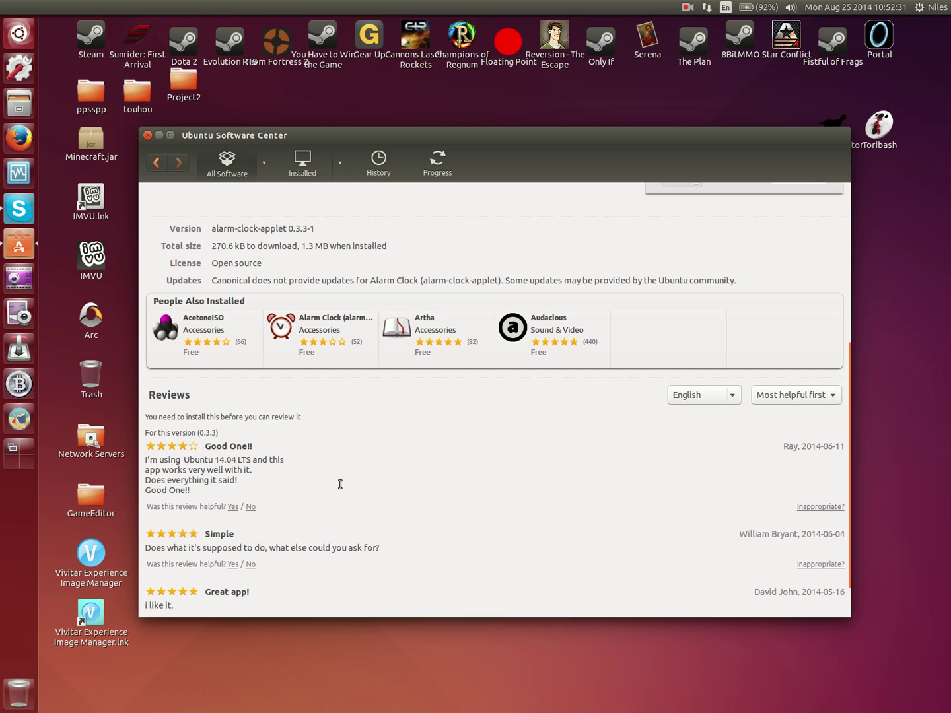
scroll(340, 484, "down", 2)
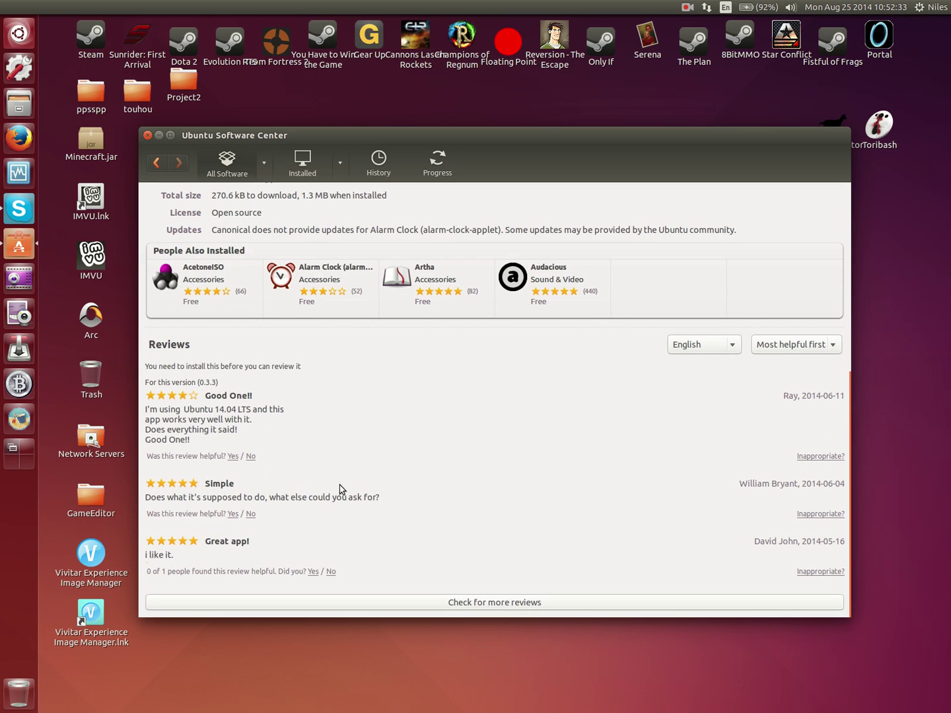
scroll(341, 490, "up", 10)
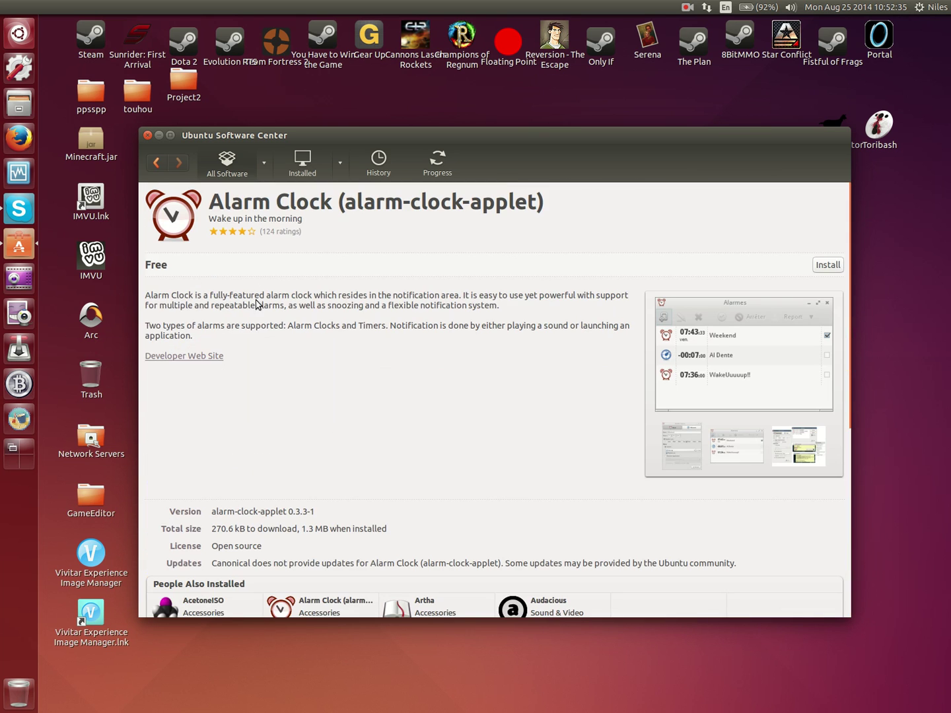
Leave the Accessories list for the All Software home page, then open the software history
left_click(163, 163)
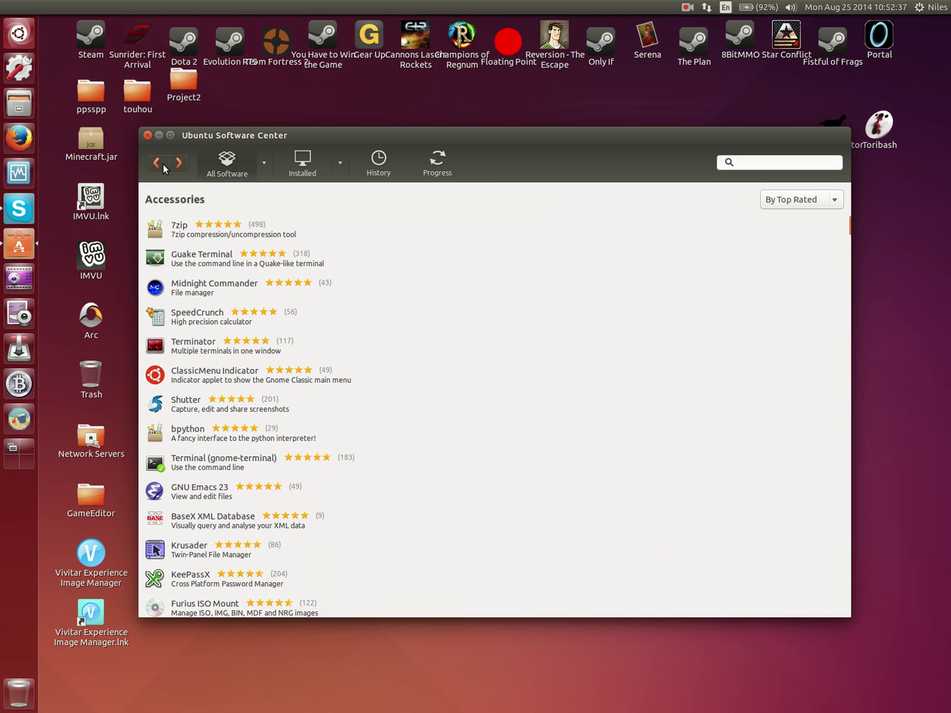
scroll(444, 311, "down", 3)
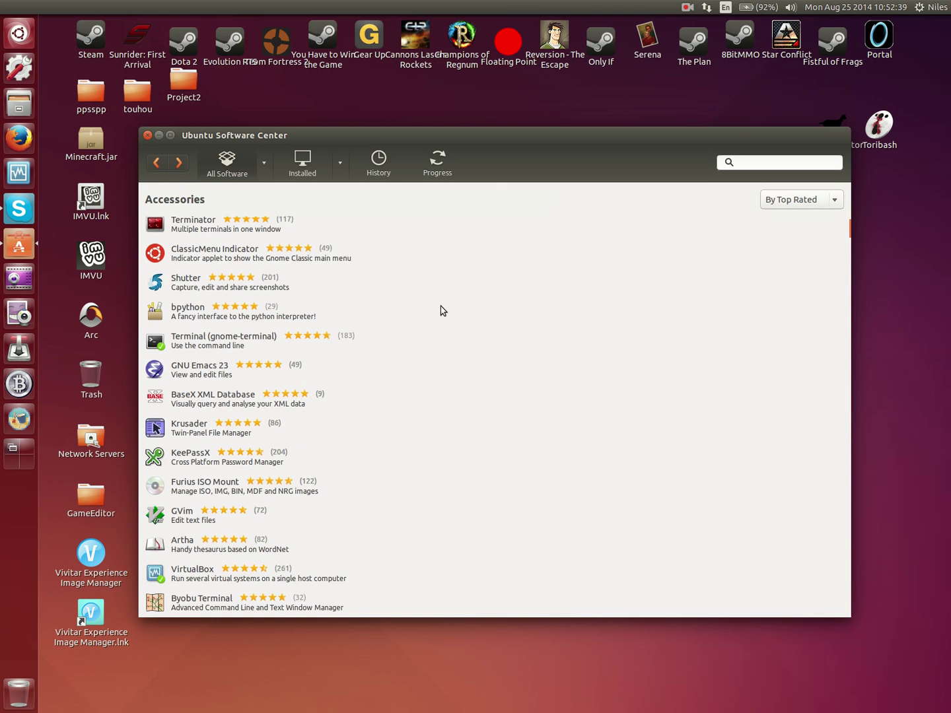
scroll(442, 311, "down", 15)
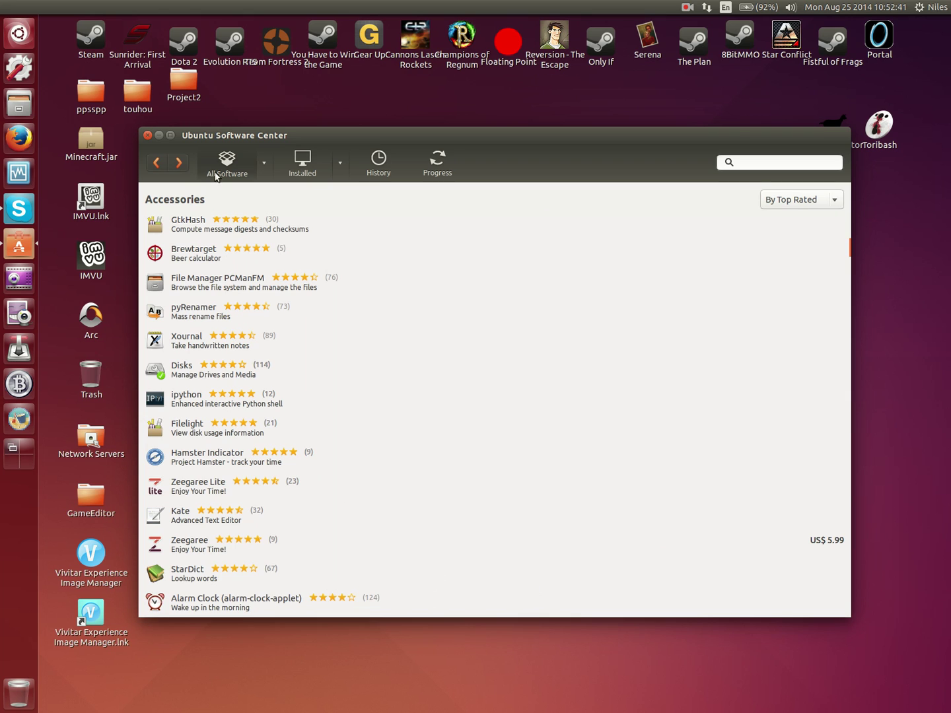
left_click(152, 172)
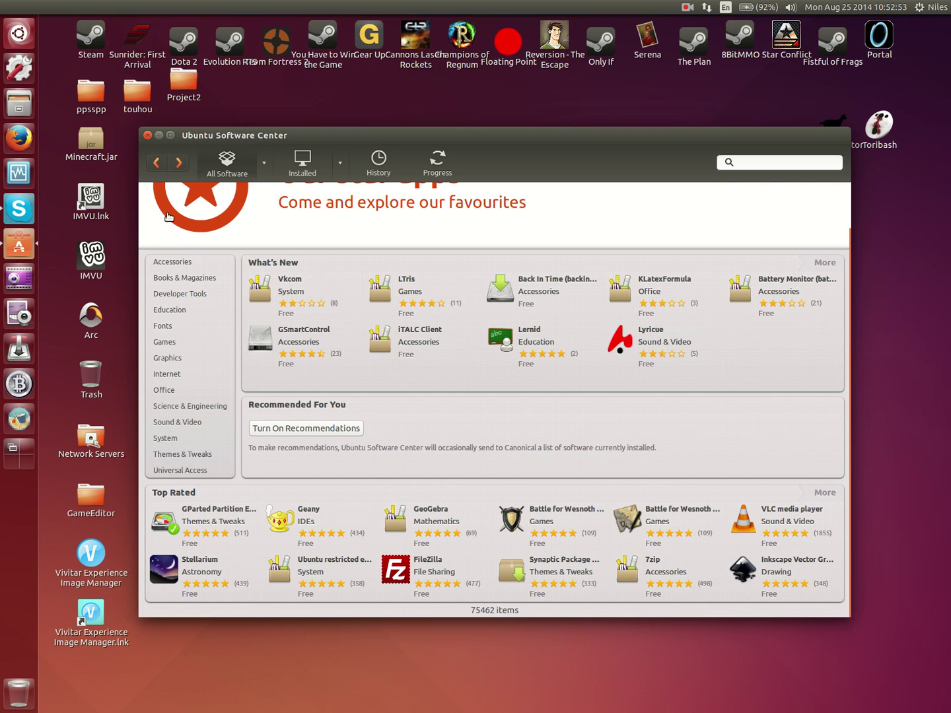
left_click(370, 175)
Switch between the Installed list and the history view, ending on Installed software
left_click(315, 166)
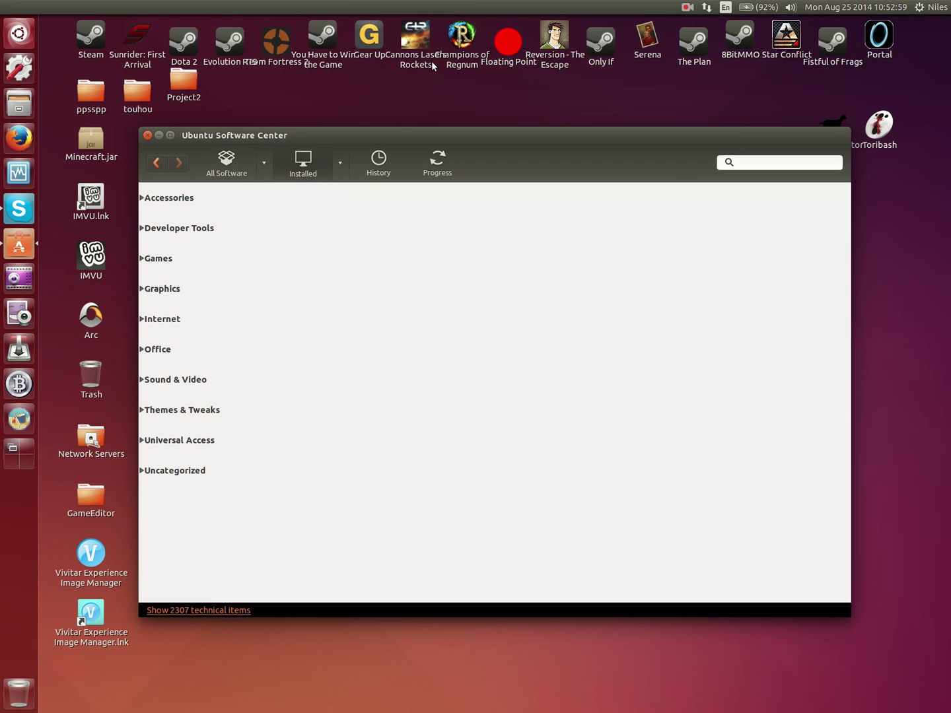
key("ctrl+3")
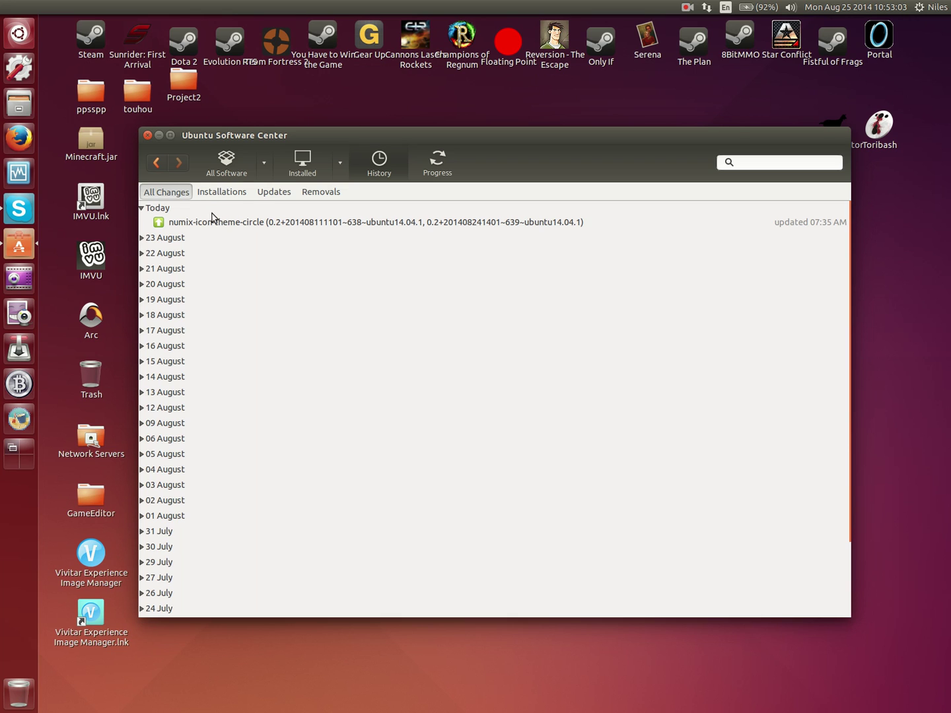
left_click(298, 169)
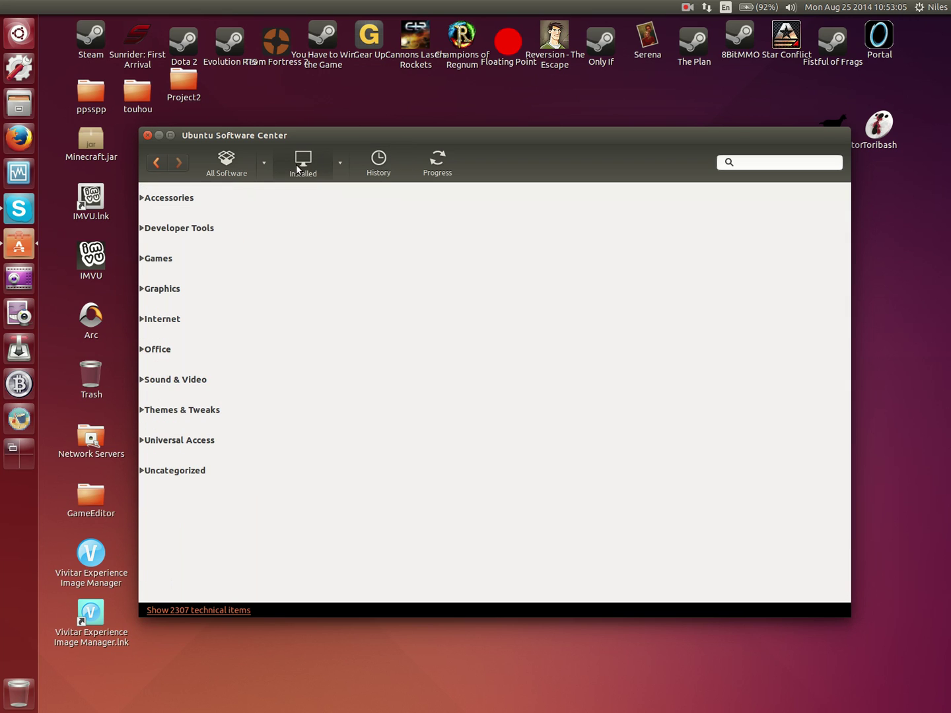
Expand the installed Accessories, Developer Tools and Games groups
left_click(152, 206)
scroll(364, 294, "down", 2)
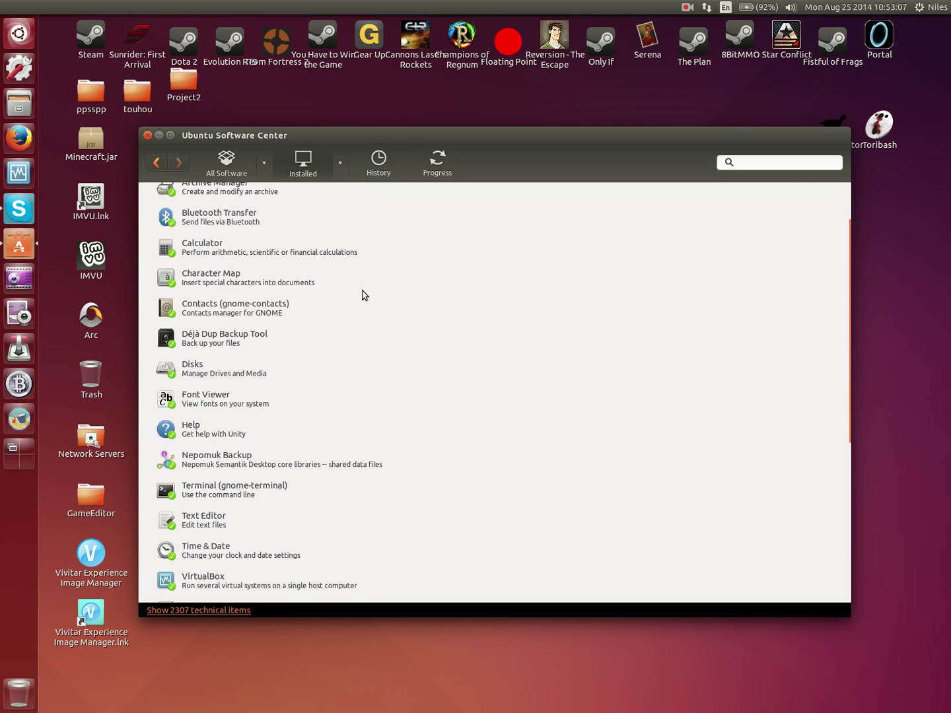
scroll(362, 295, "down", 8)
left_click(211, 349)
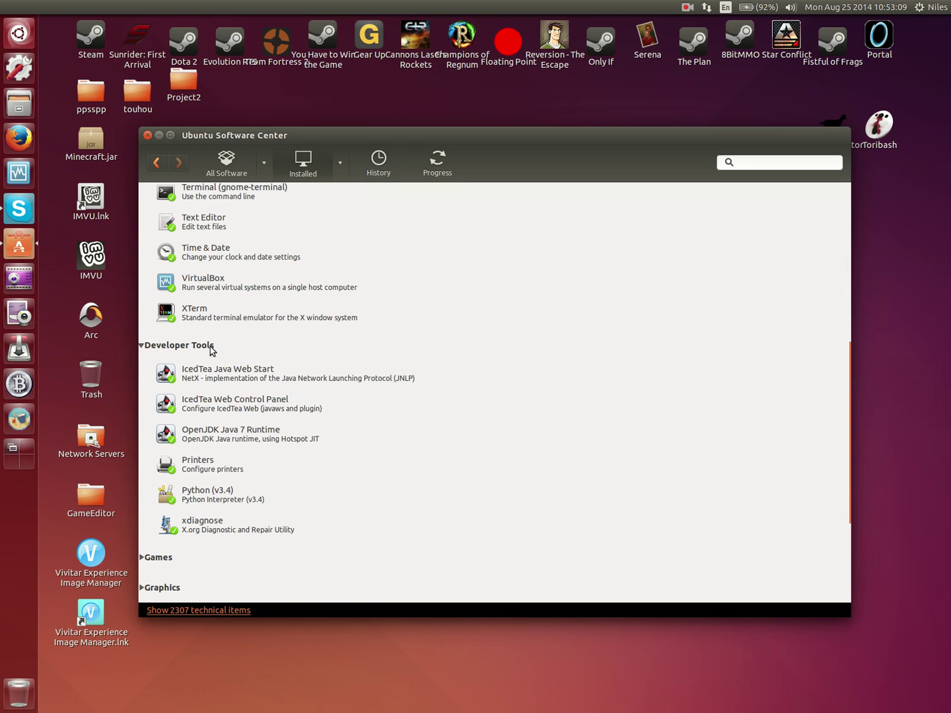
scroll(211, 349, "down", 5)
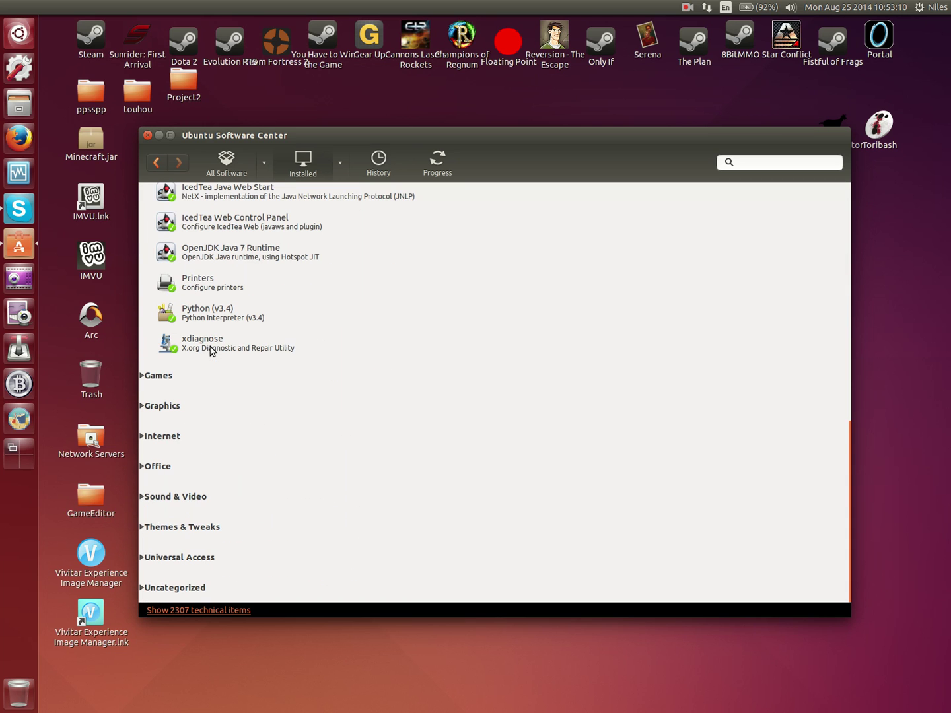
left_click(159, 375)
scroll(158, 378, "down", 10)
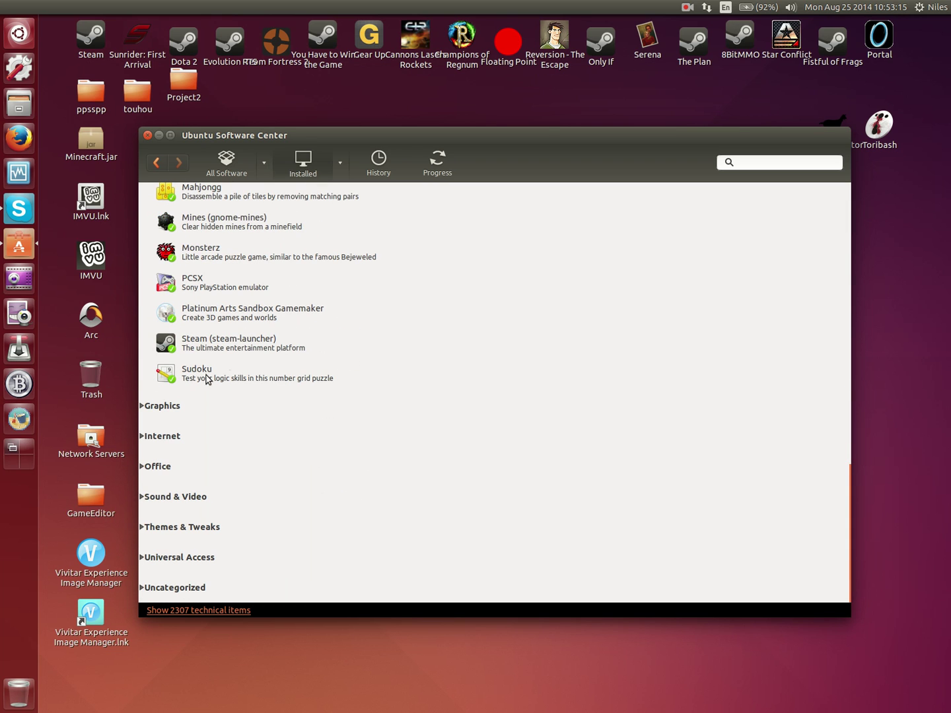
Open Steam's details page and scroll through it (version 1.0.0.48, 3.3 MB)
left_click(200, 342)
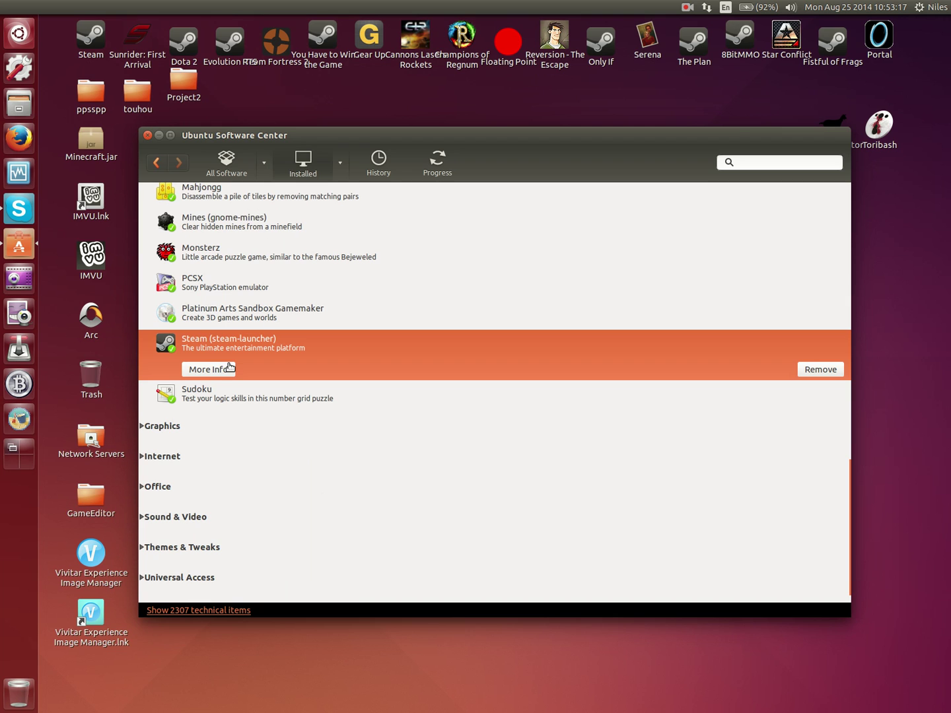
double_click(197, 347)
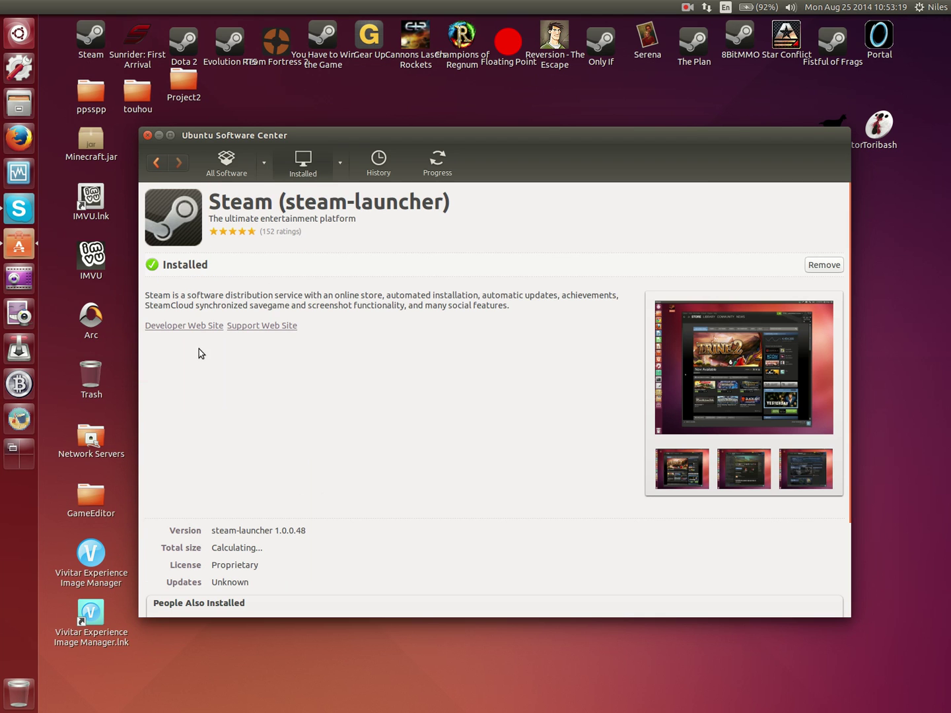
scroll(506, 406, "down", 3)
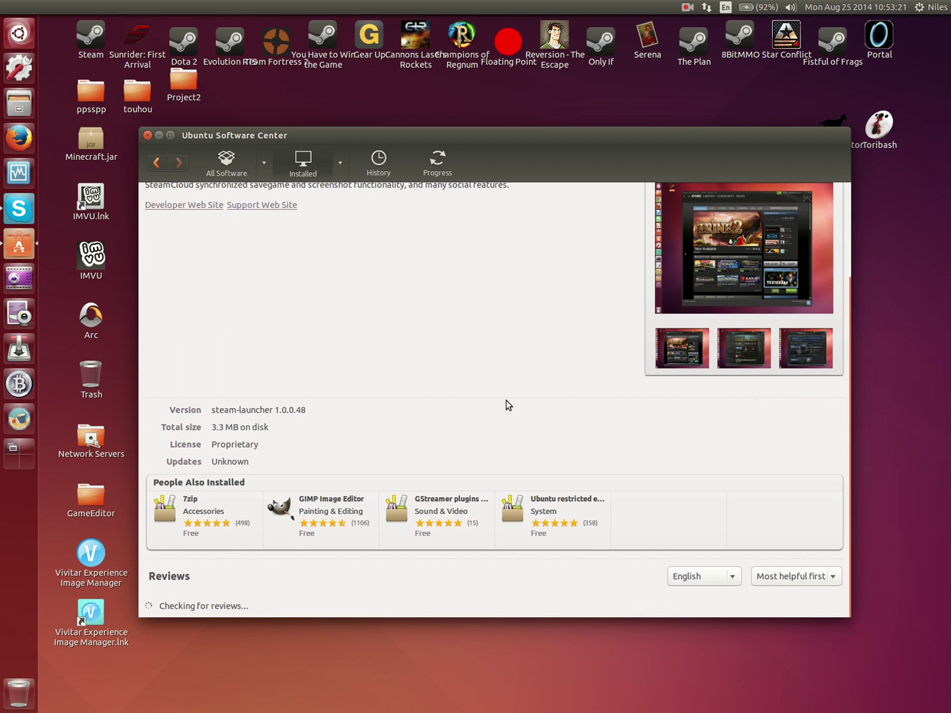
scroll(507, 405, "up", 3)
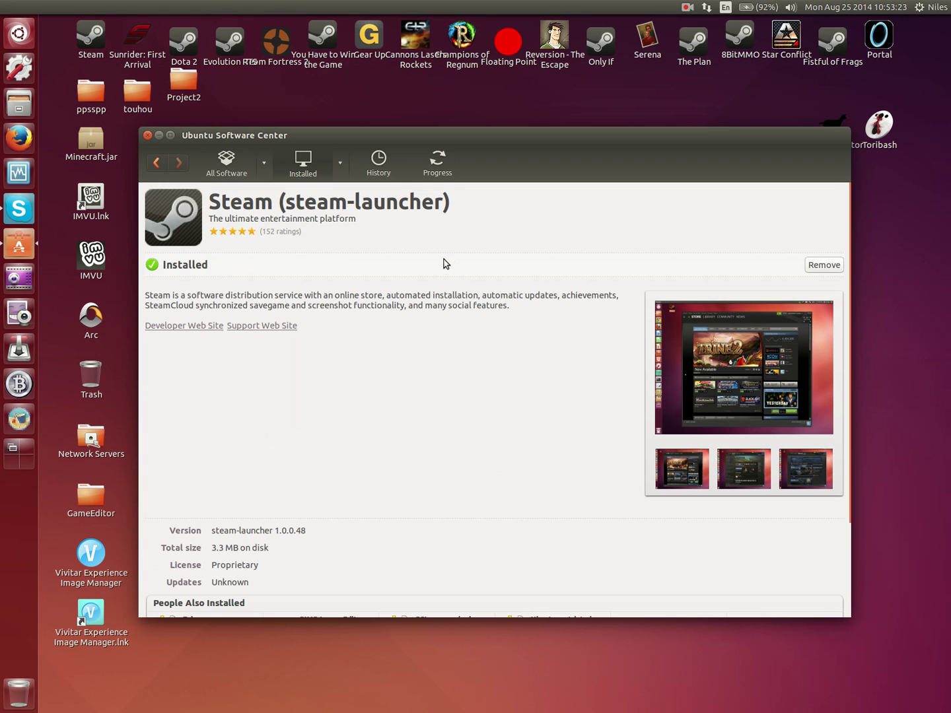
scroll(448, 260, "down", 3)
scroll(440, 491, "up", 3)
scroll(440, 491, "down", 3)
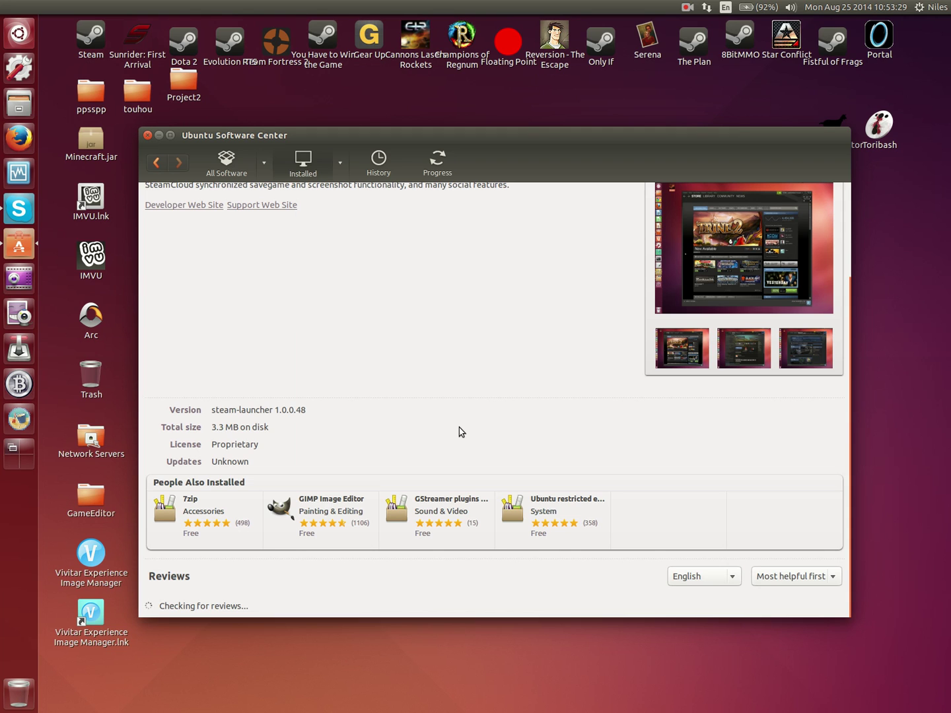
scroll(461, 431, "up", 3)
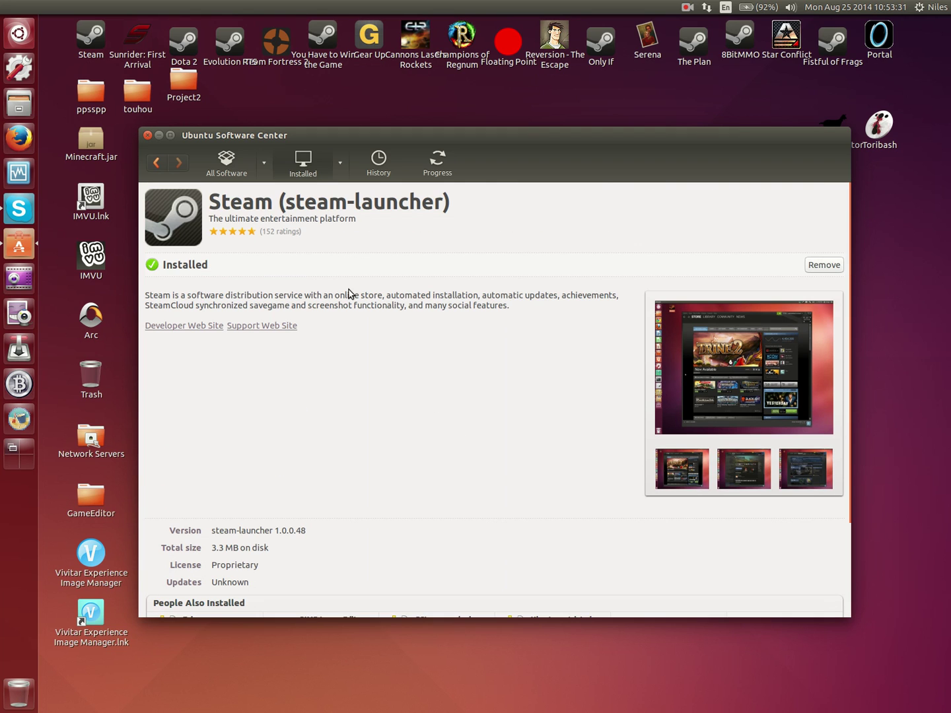
Return to the installed list and expand the Graphics group
left_click(156, 162)
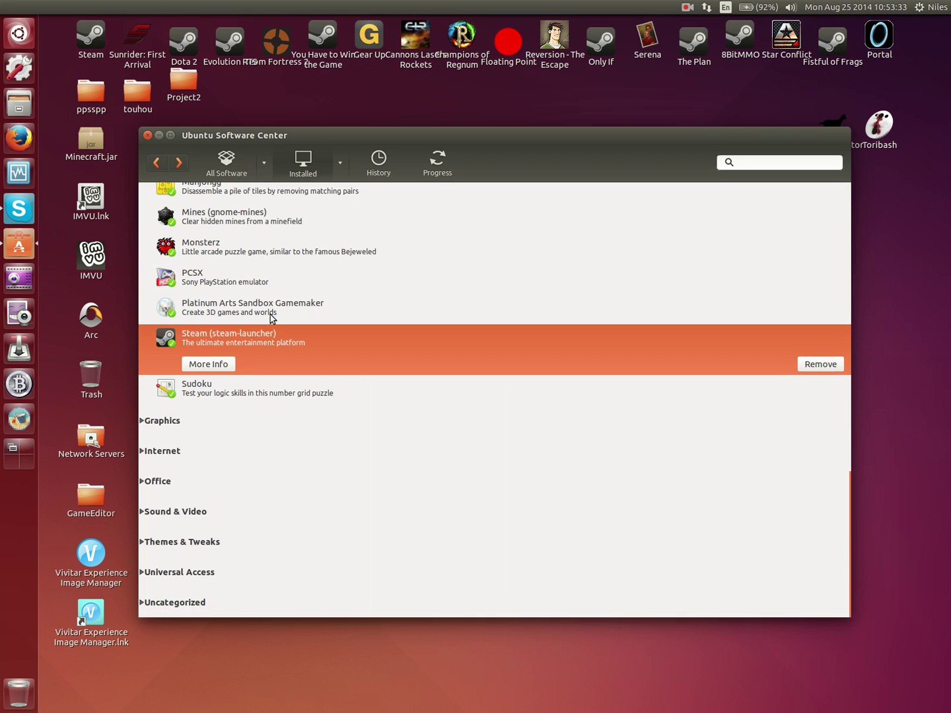
left_click(161, 423)
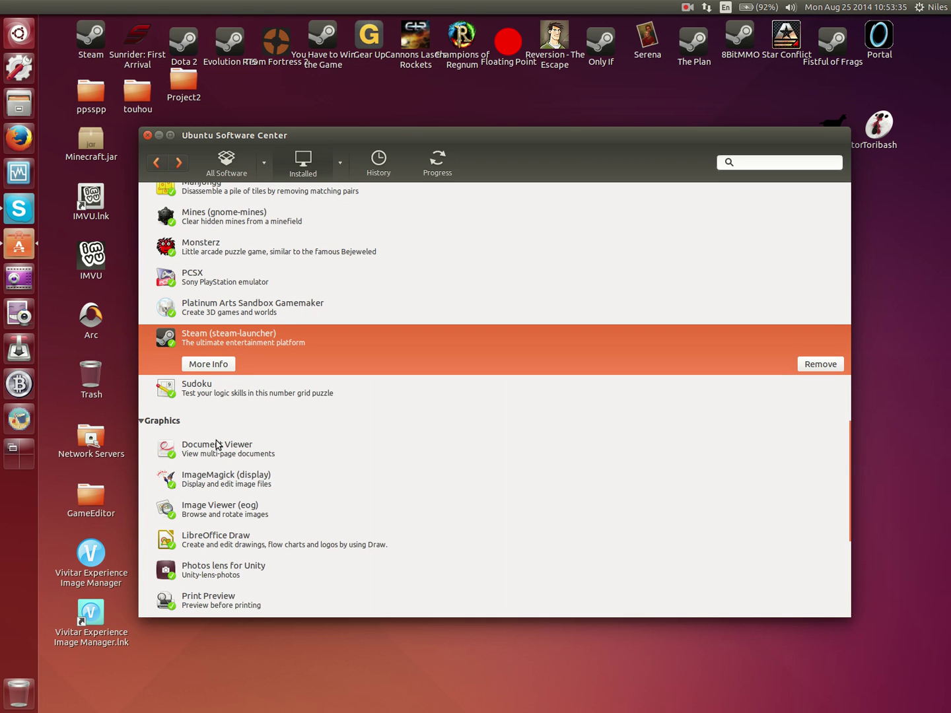
scroll(216, 442, "down", 1)
Expand the installed Internet, Office and Sound & Video groups
scroll(147, 440, "down", 6)
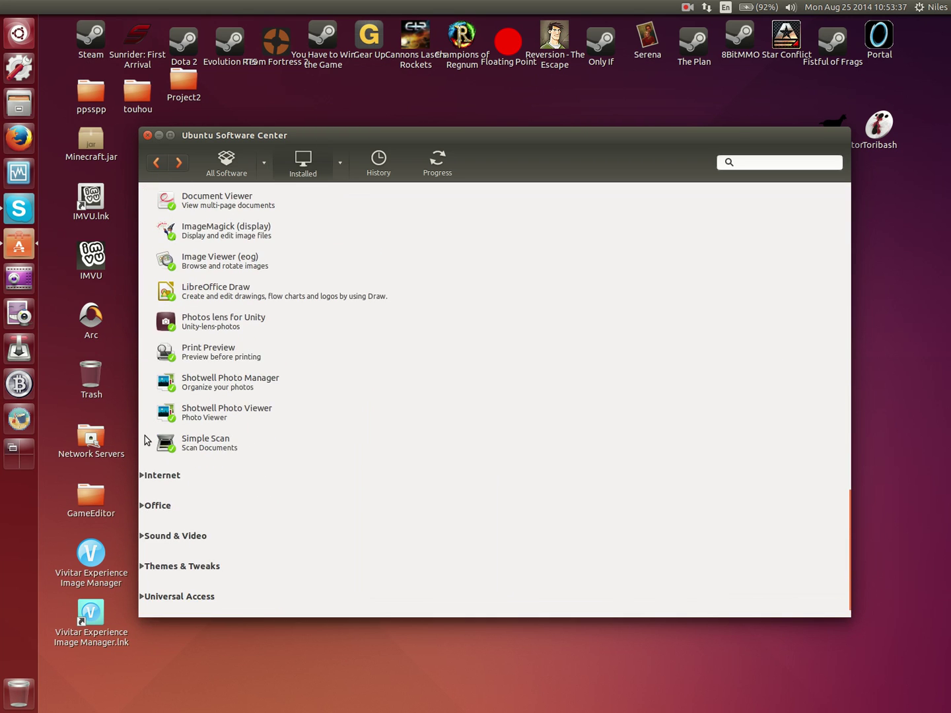
left_click(158, 476)
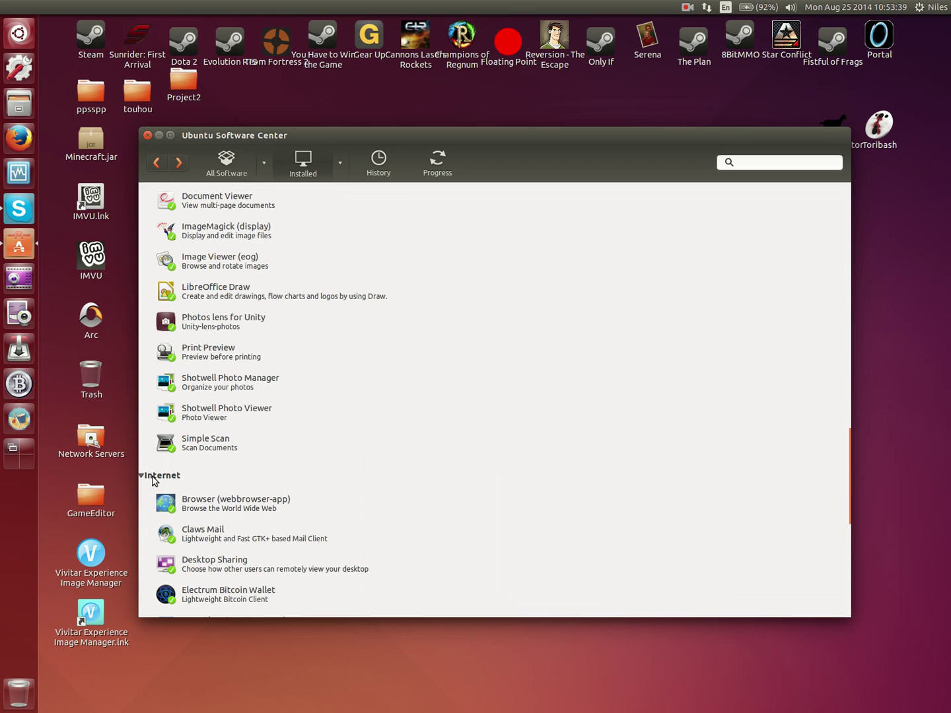
scroll(153, 481, "down", 11)
left_click(154, 481)
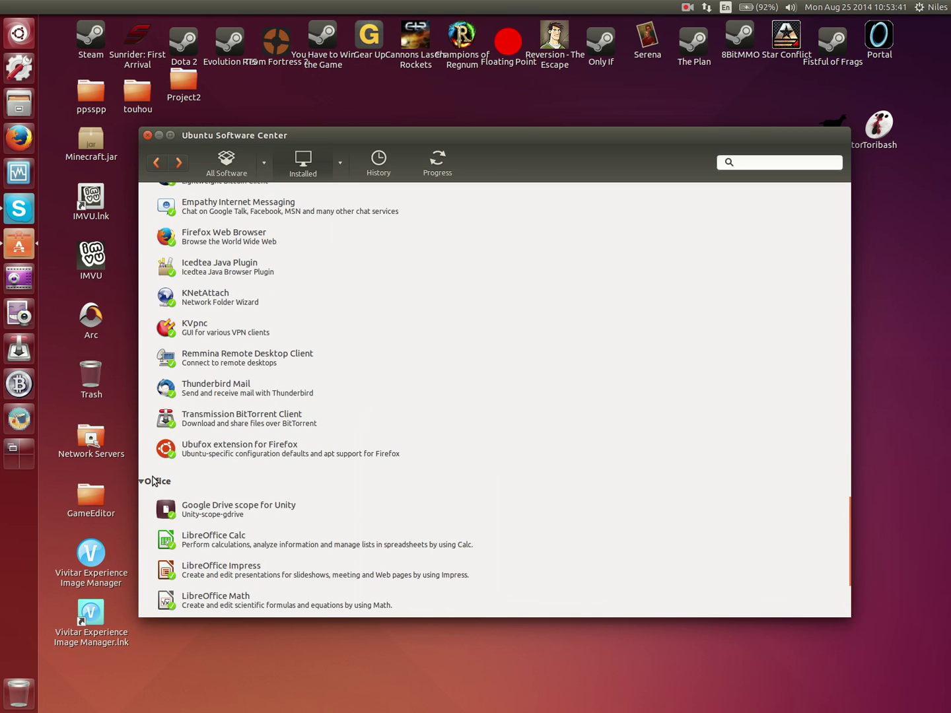
scroll(153, 481, "down", 4)
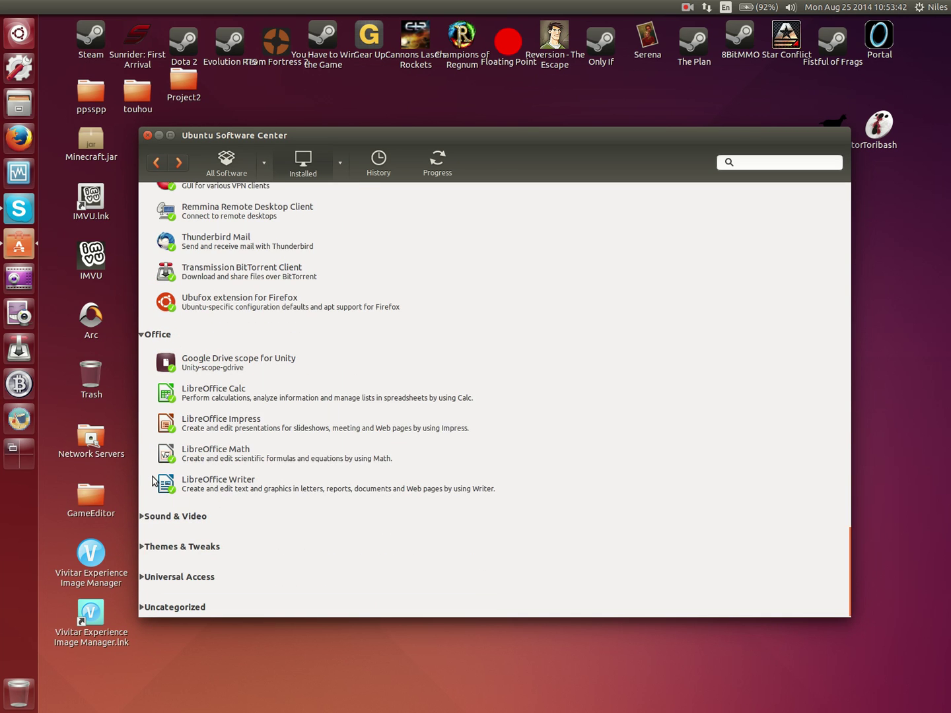
left_click(154, 510)
Scroll down the installed list and expand the Themes & Tweaks group
scroll(150, 495, "down", 8)
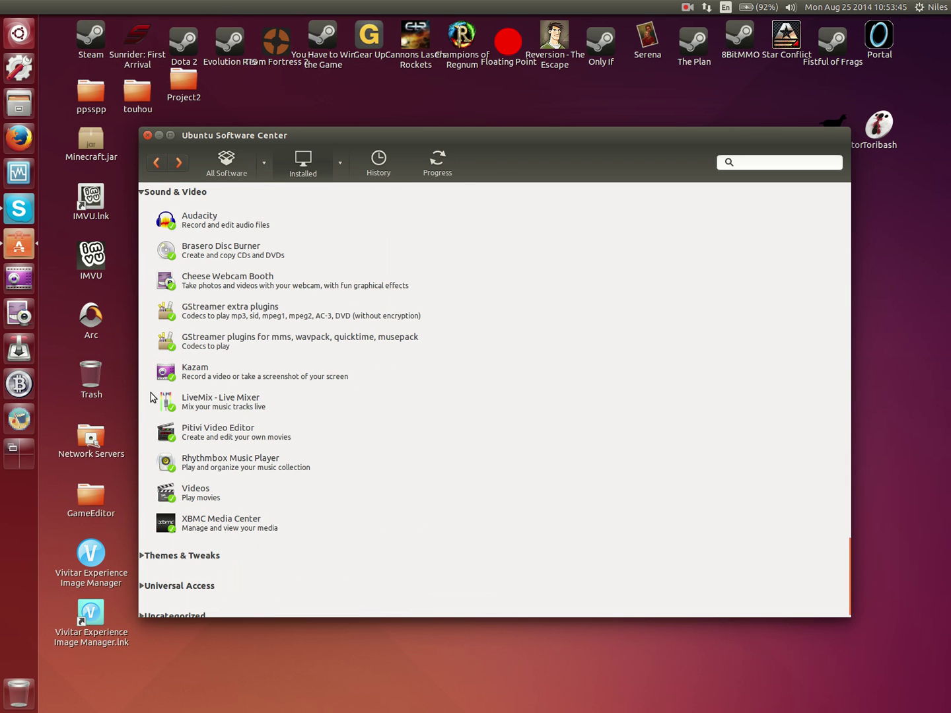
scroll(149, 393, "down", 1)
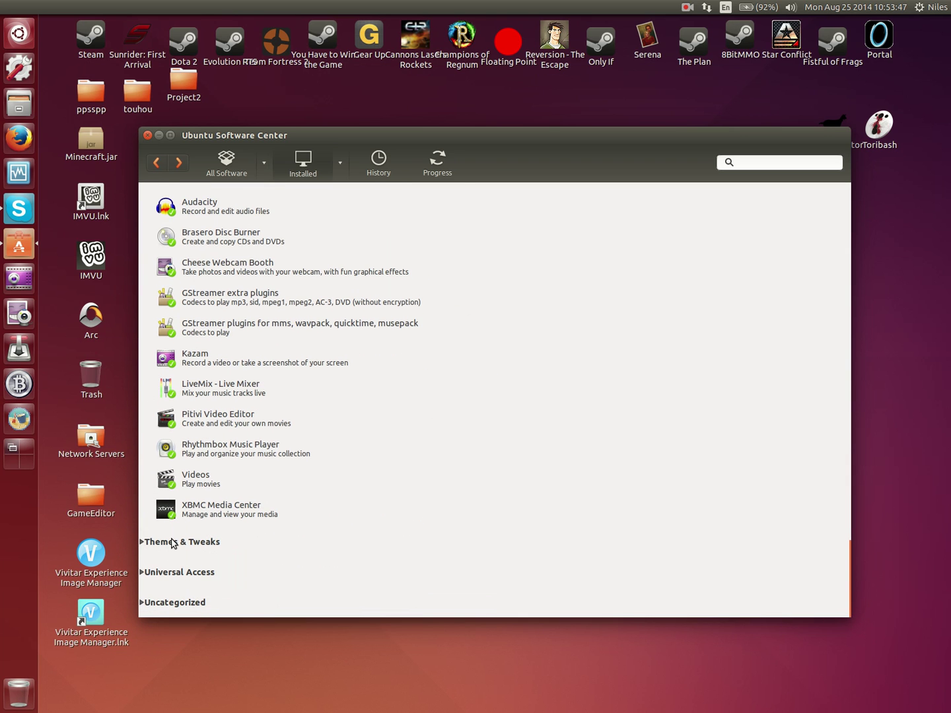
scroll(172, 544, "up", 20)
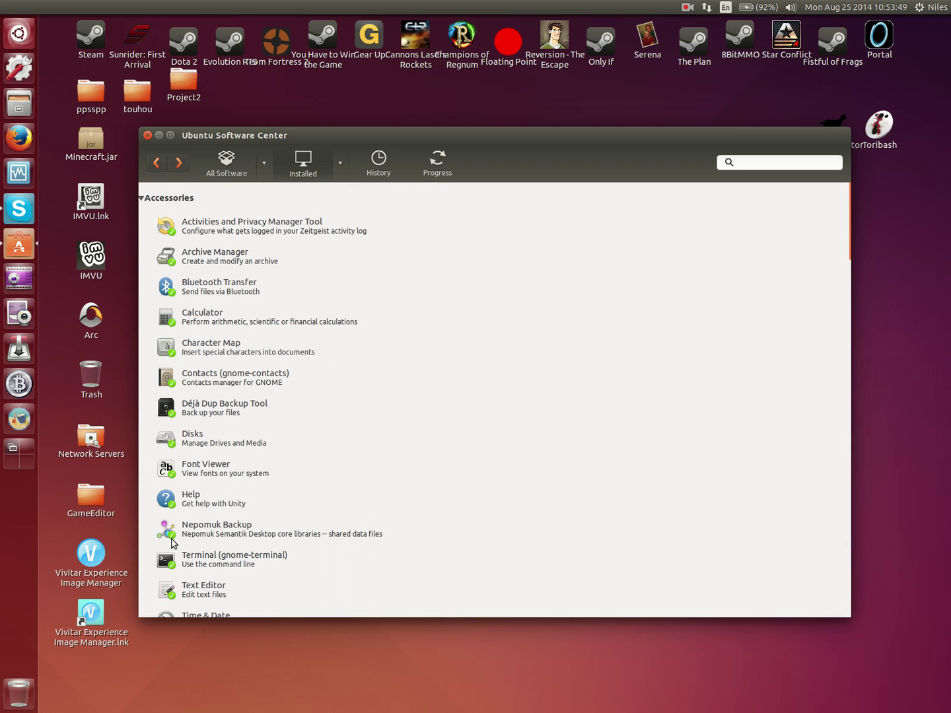
scroll(183, 284, "down", 15)
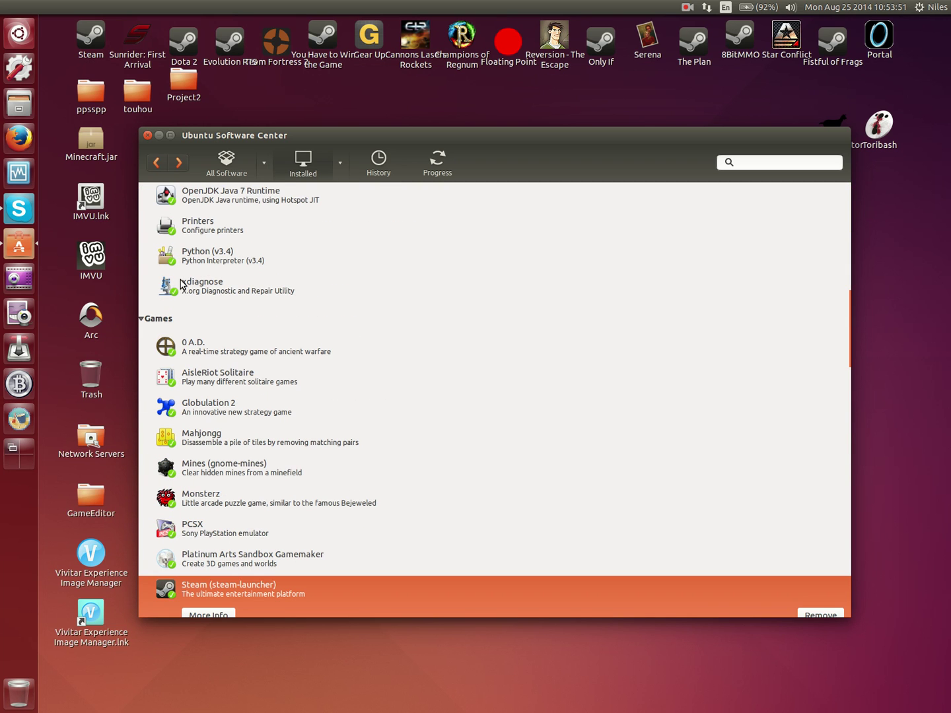
scroll(147, 334, "down", 5)
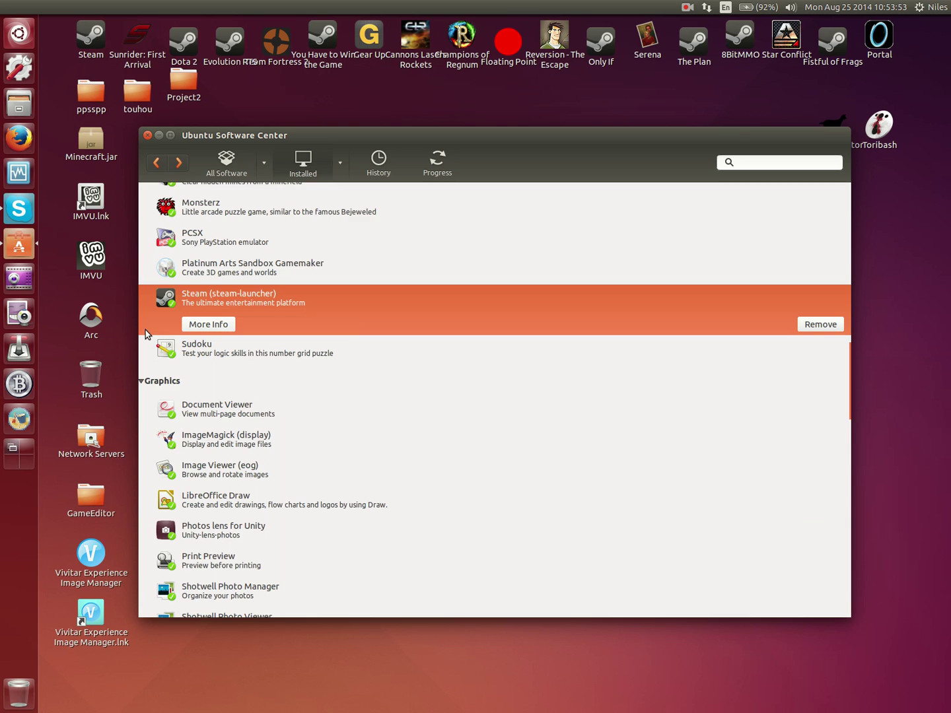
scroll(147, 333, "down", 9)
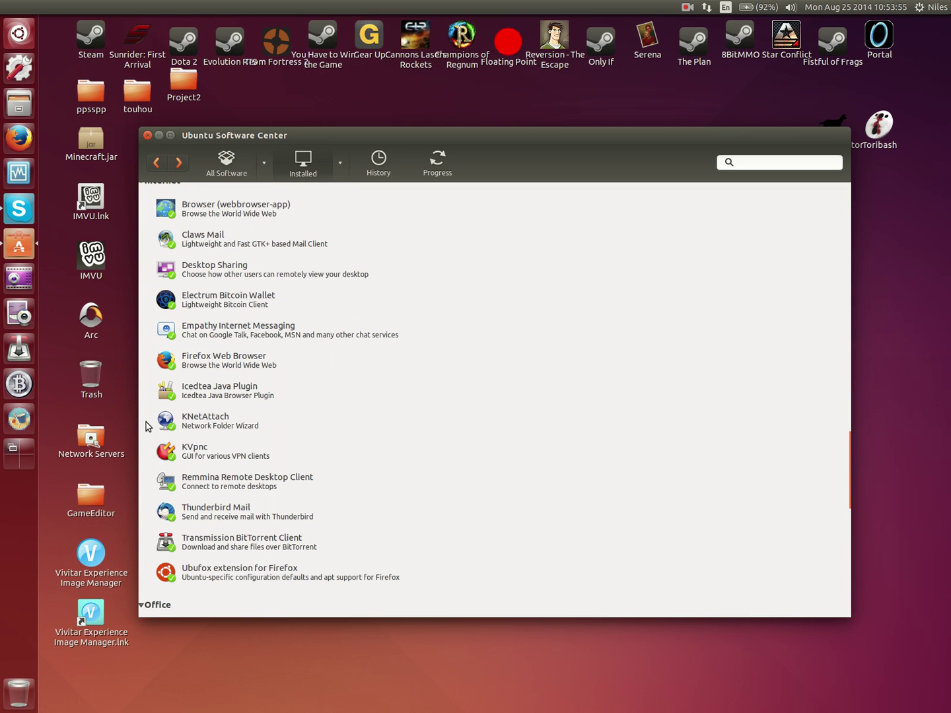
scroll(146, 422, "down", 5)
scroll(147, 421, "up", 2)
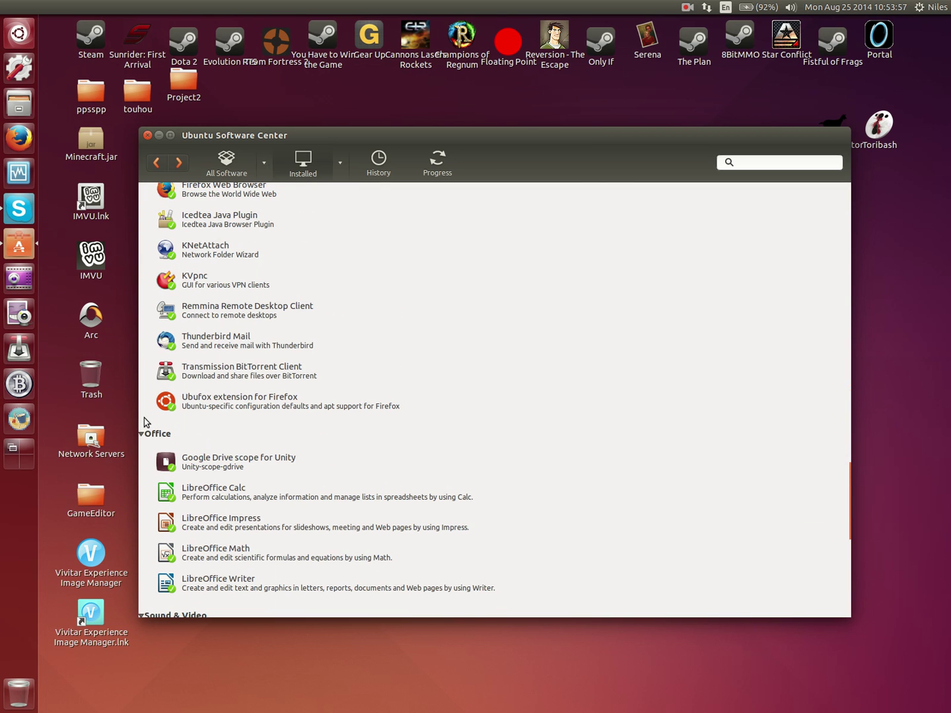
scroll(148, 323, "up", 20)
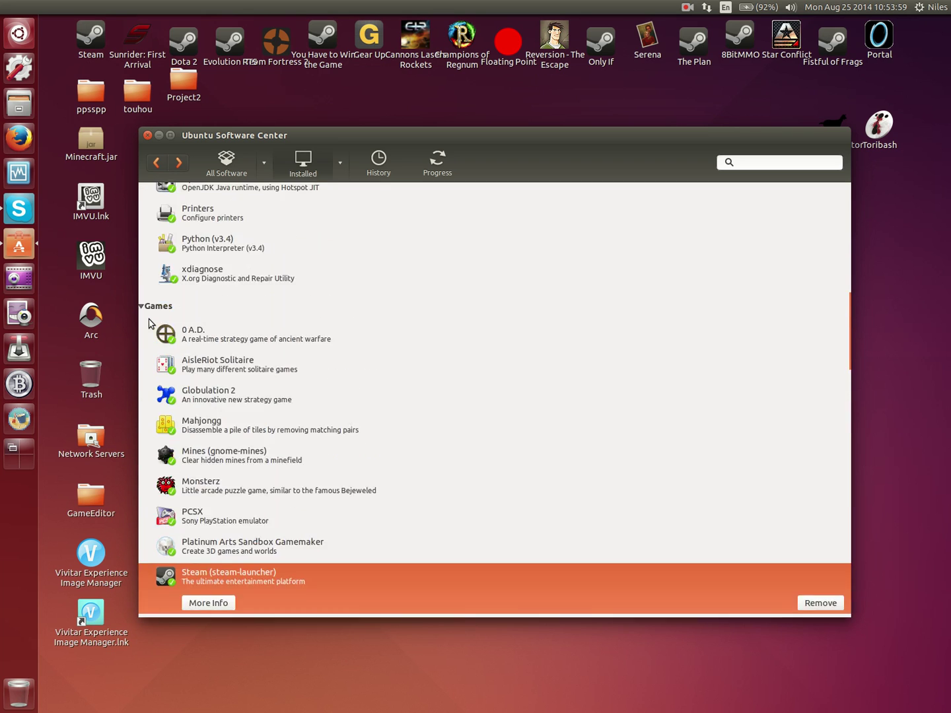
scroll(148, 324, "down", 16)
scroll(149, 324, "down", 9)
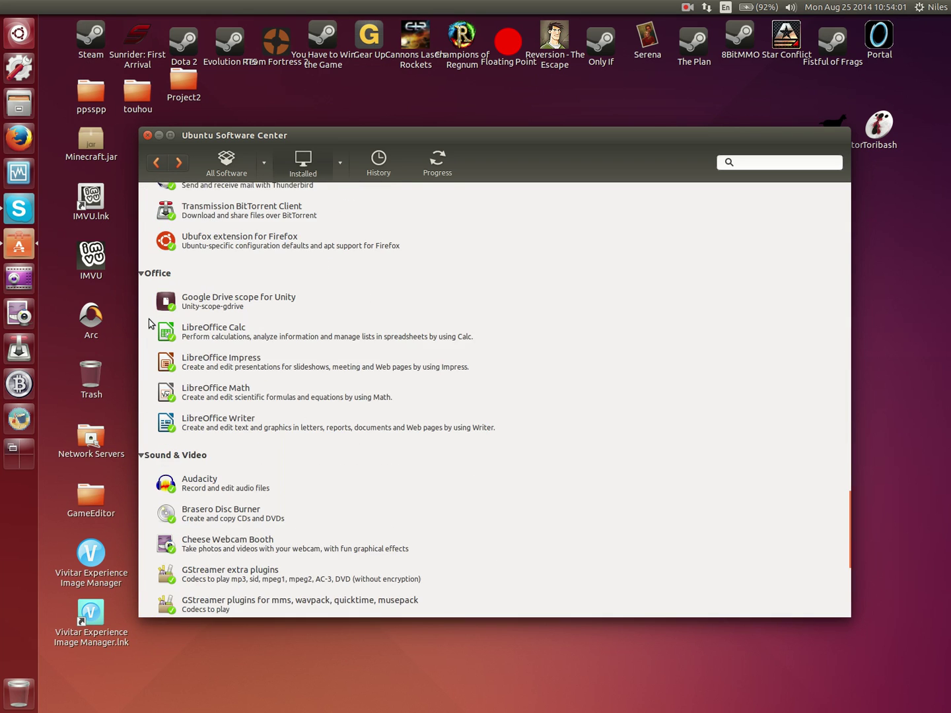
scroll(148, 323, "down", 8)
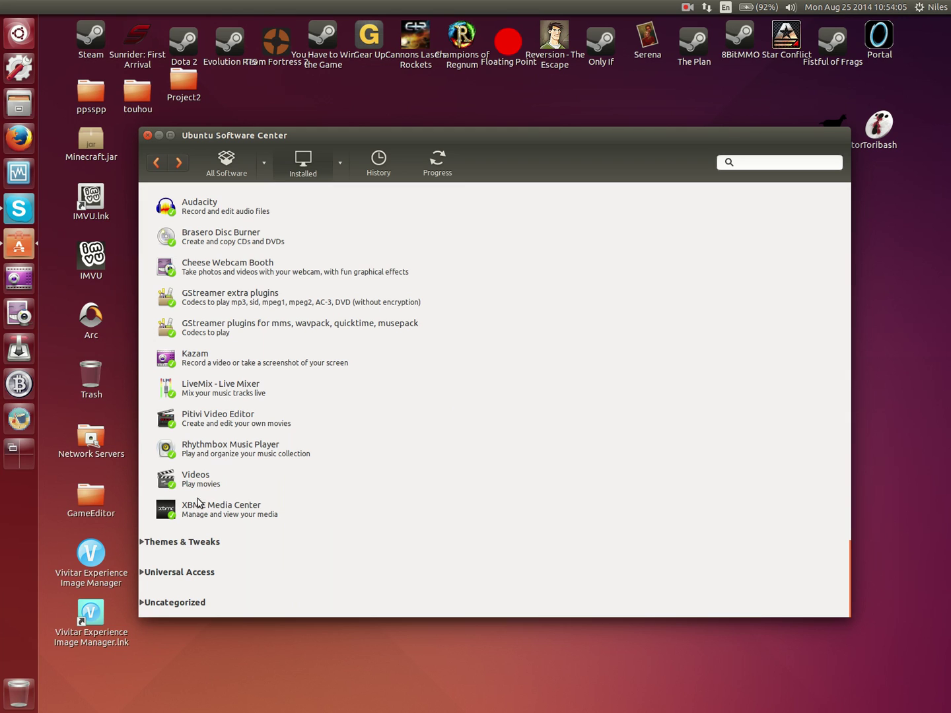
left_click(184, 543)
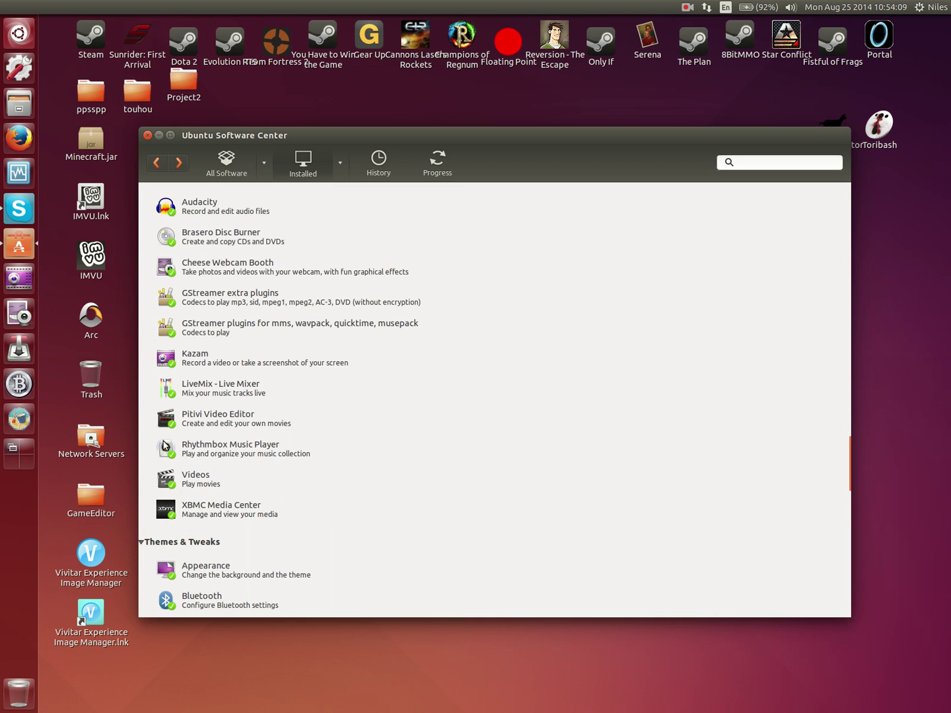
scroll(165, 446, "down", 6)
scroll(338, 251, "down", 2)
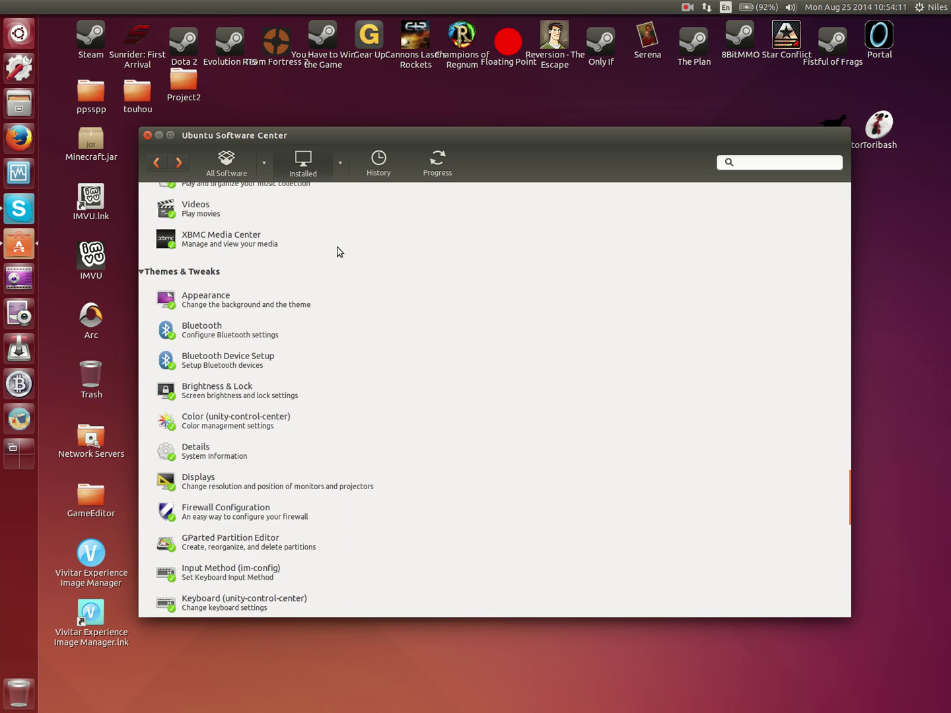
scroll(339, 251, "down", 15)
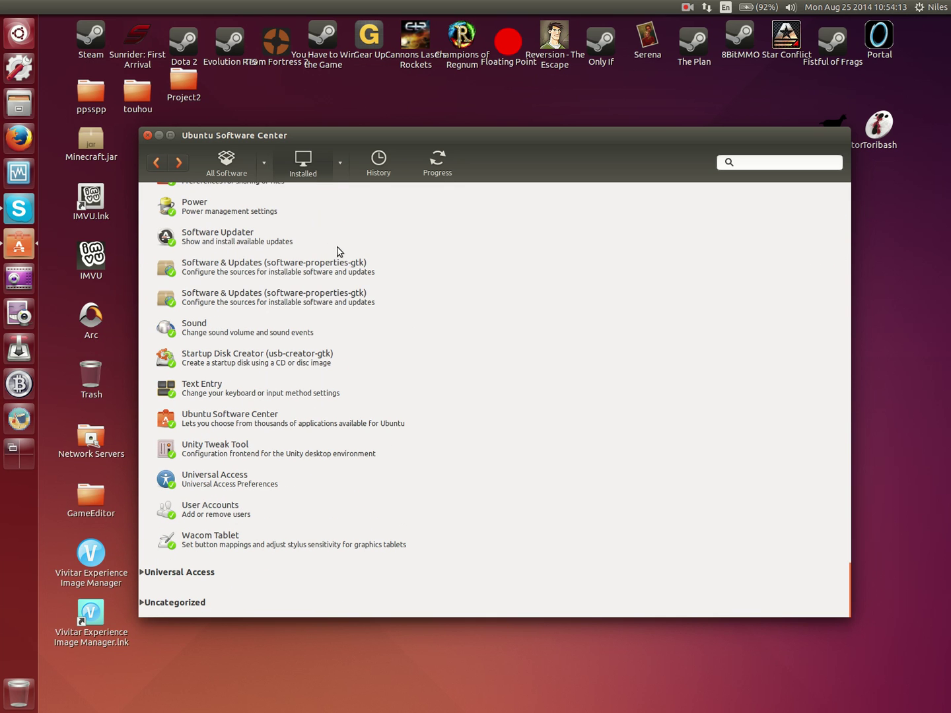
left_click(214, 574)
scroll(201, 577, "down", 2)
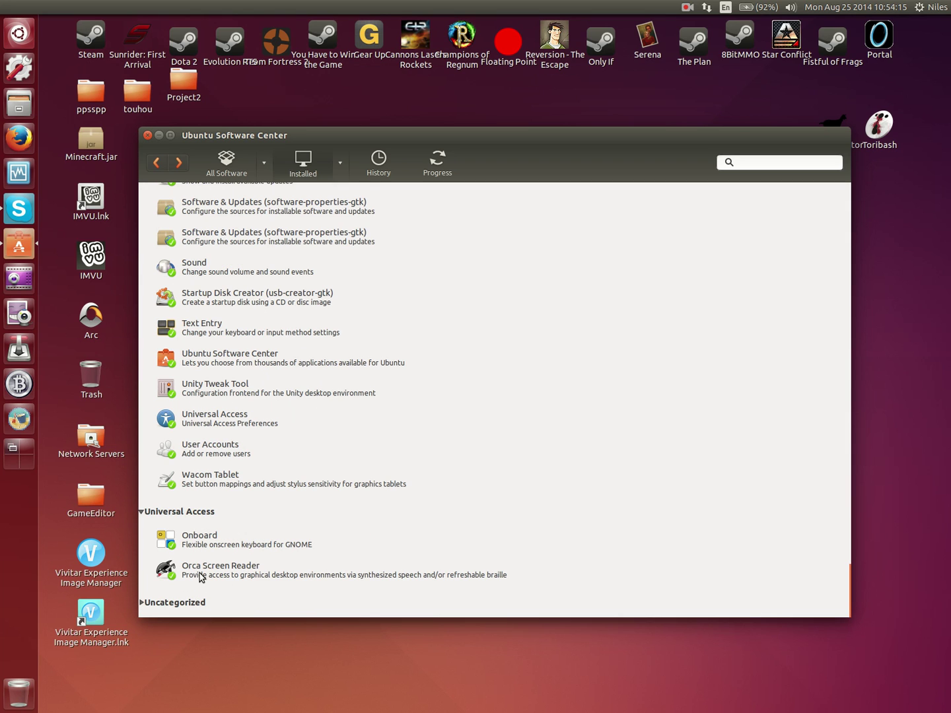
left_click(178, 603)
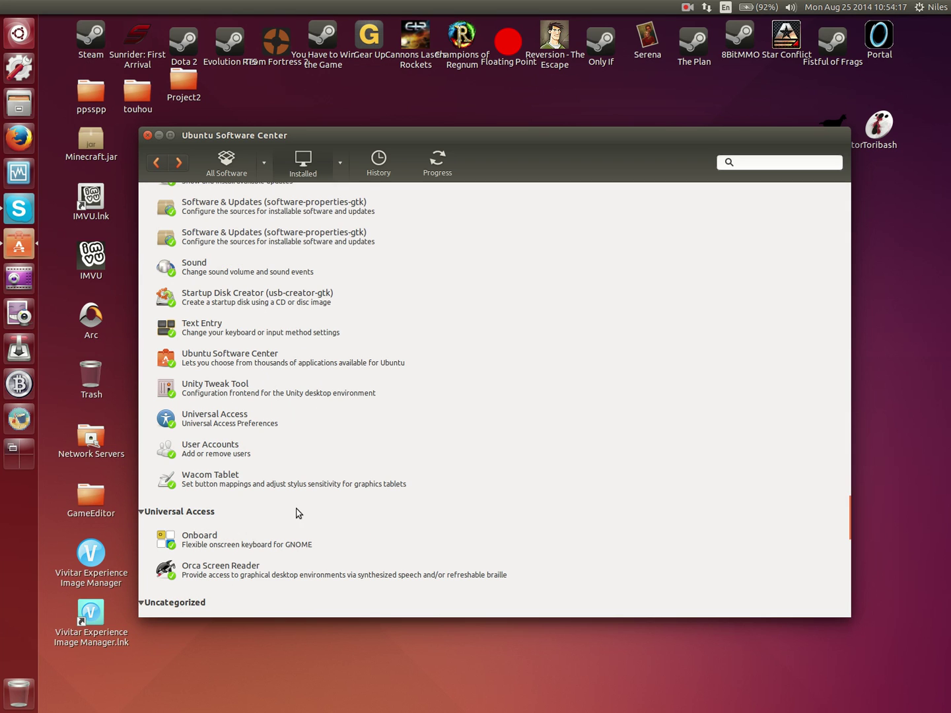
left_click(176, 601)
left_click(175, 603)
scroll(295, 492, "down", 5)
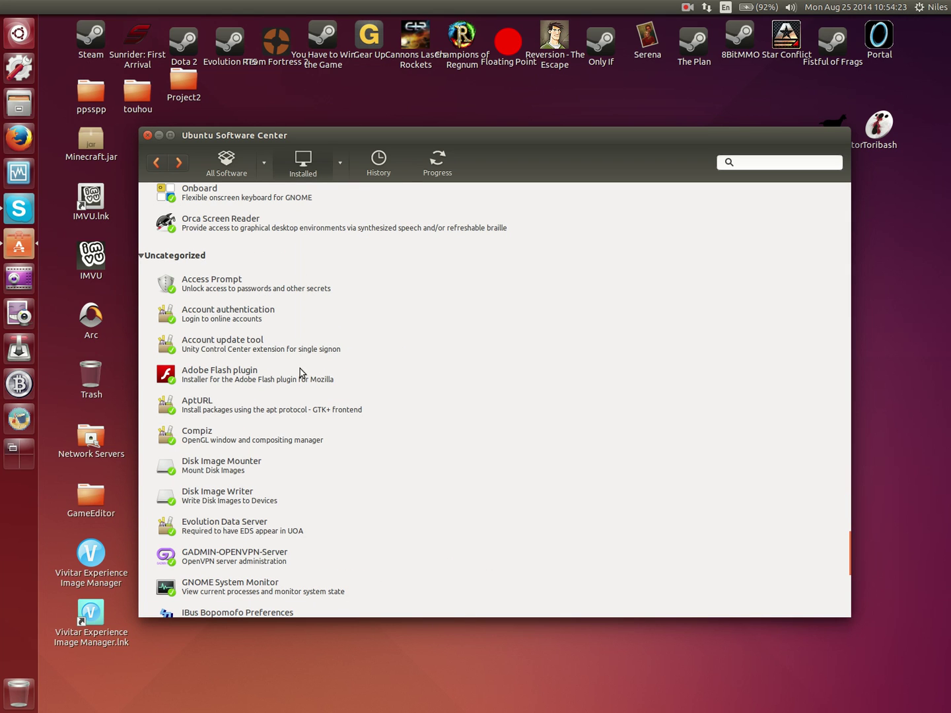
scroll(402, 393, "down", 5)
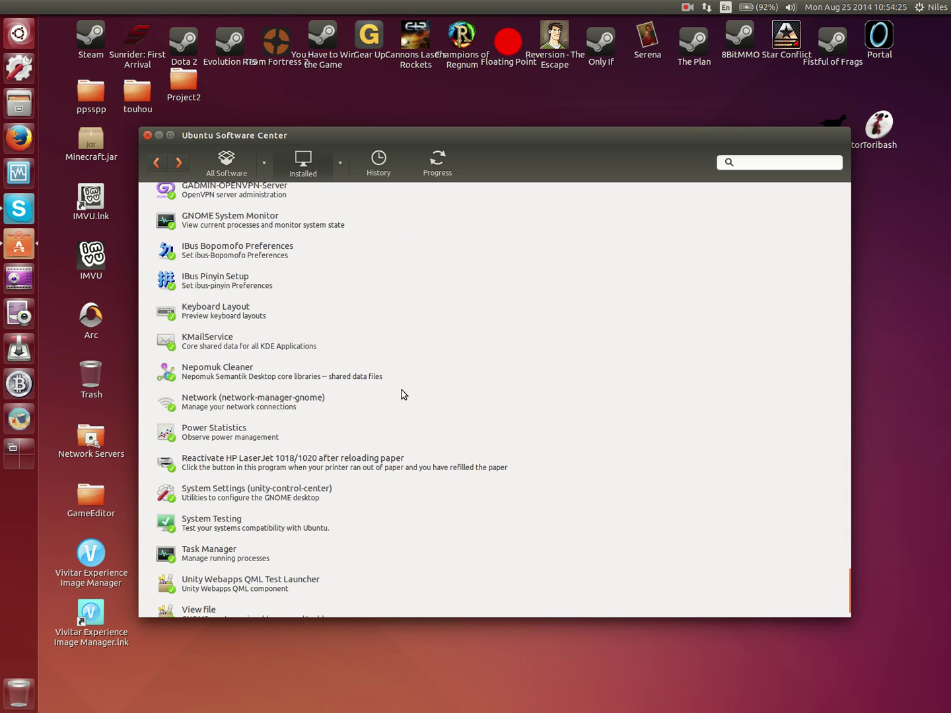
scroll(404, 395, "down", 1)
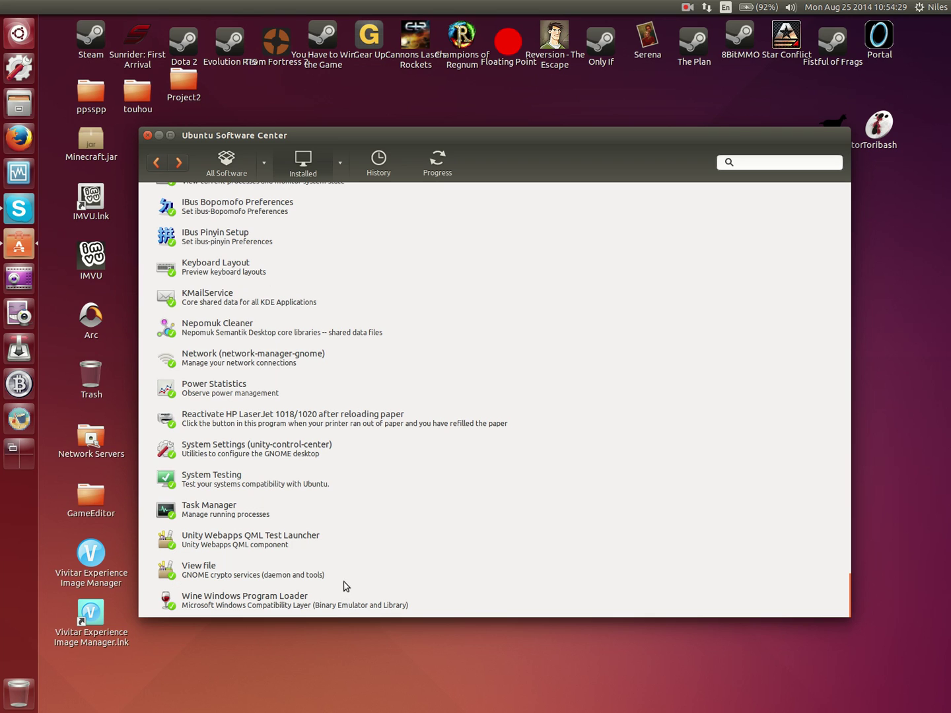
scroll(351, 480, "up", 1)
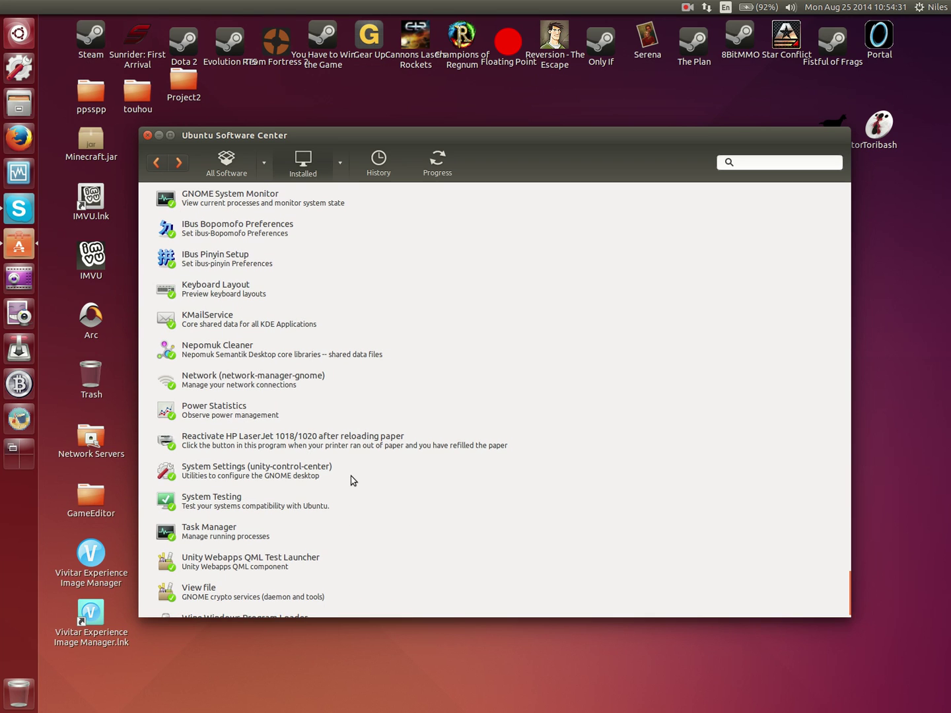
scroll(351, 481, "up", 1)
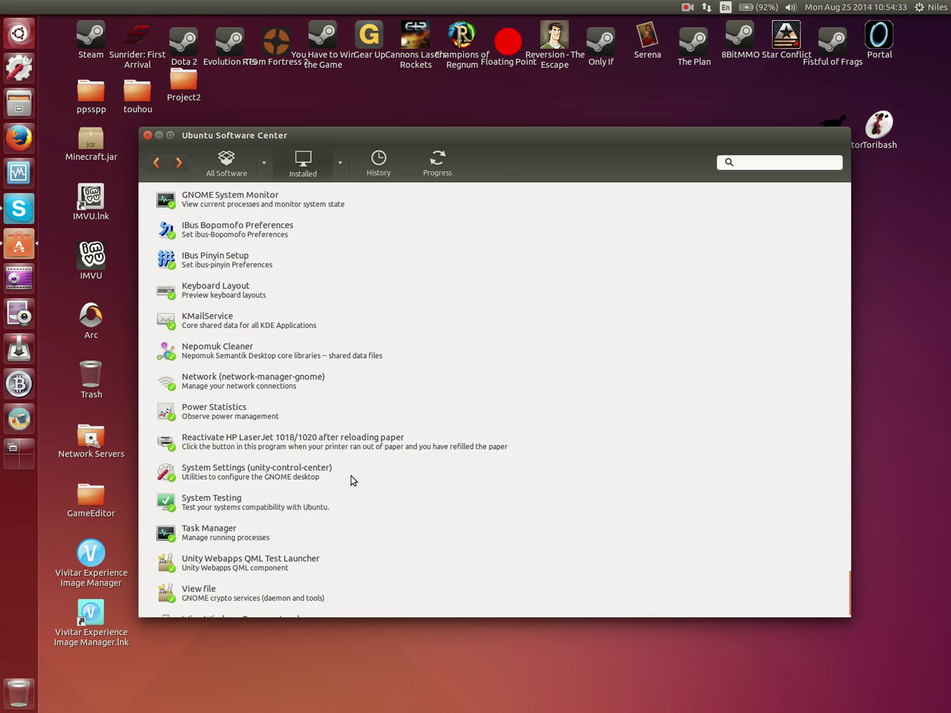
scroll(351, 480, "up", 2)
scroll(352, 480, "down", 3)
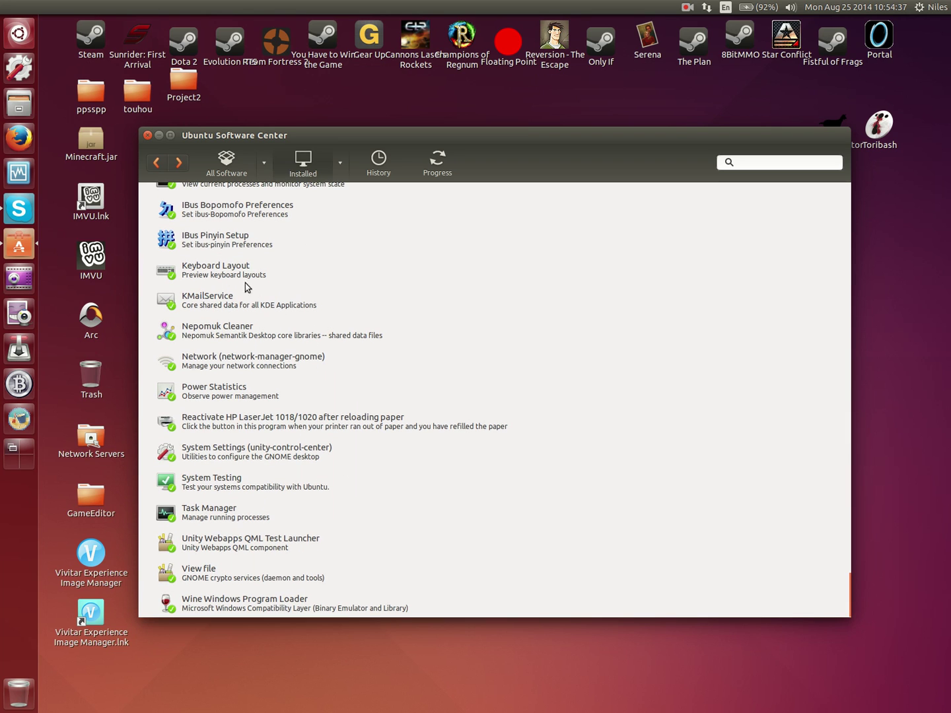
scroll(213, 389, "up", 6)
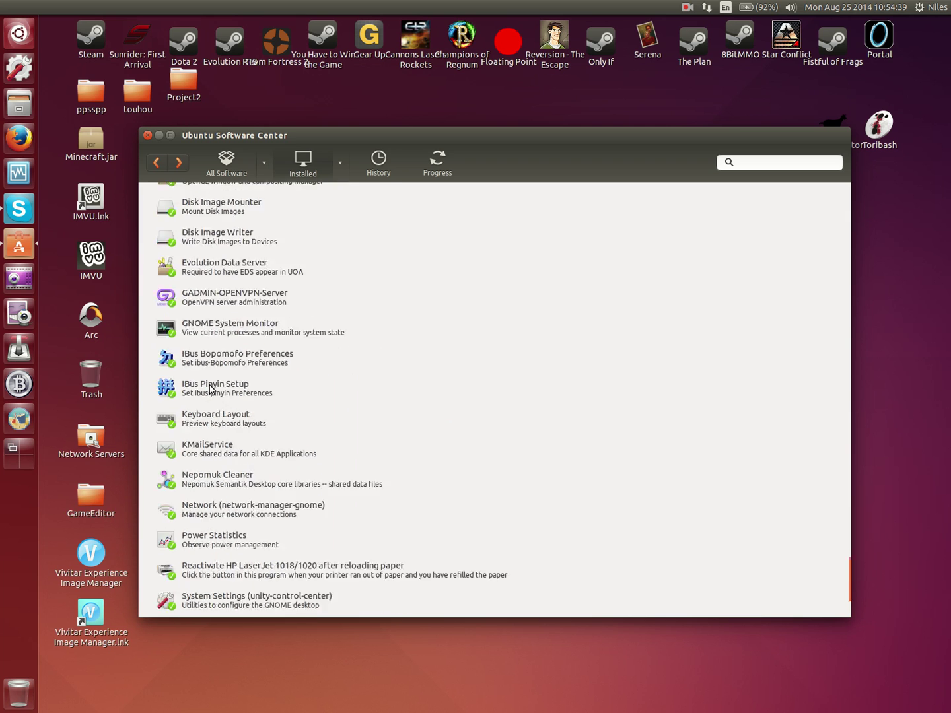
scroll(212, 397, "down", 6)
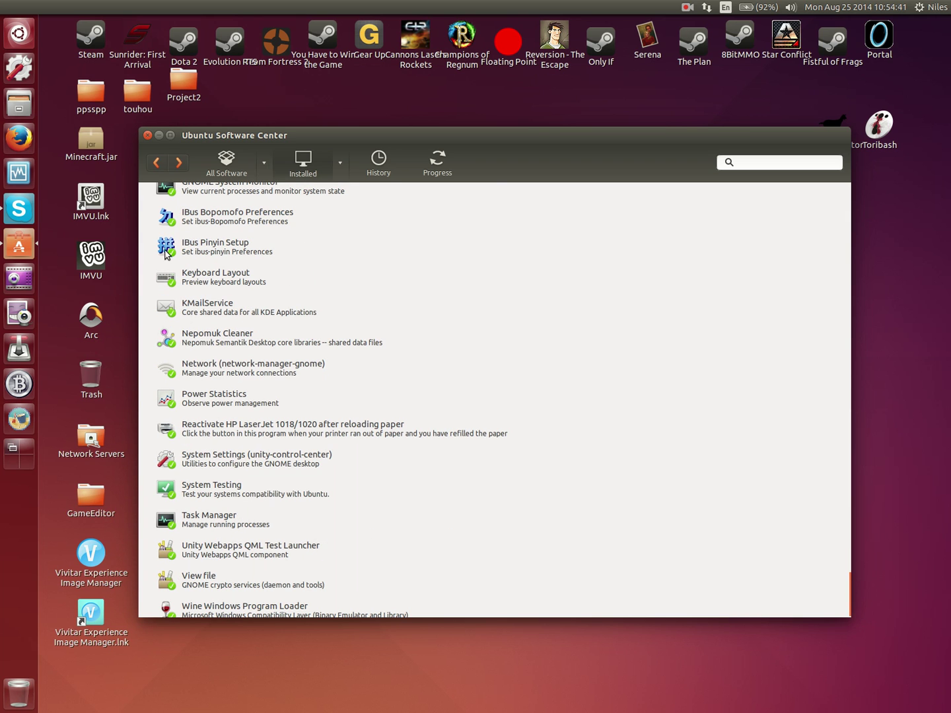
Close Software Center, search the Dash for 'libre', then dismiss the results
left_click(148, 136)
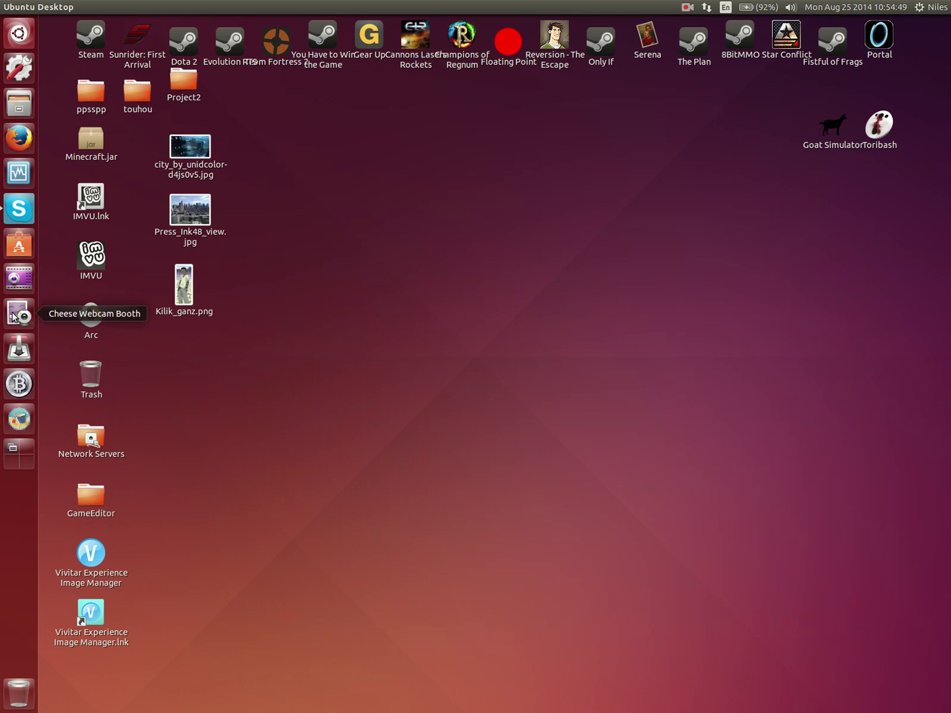
left_click(19, 33)
type("libre")
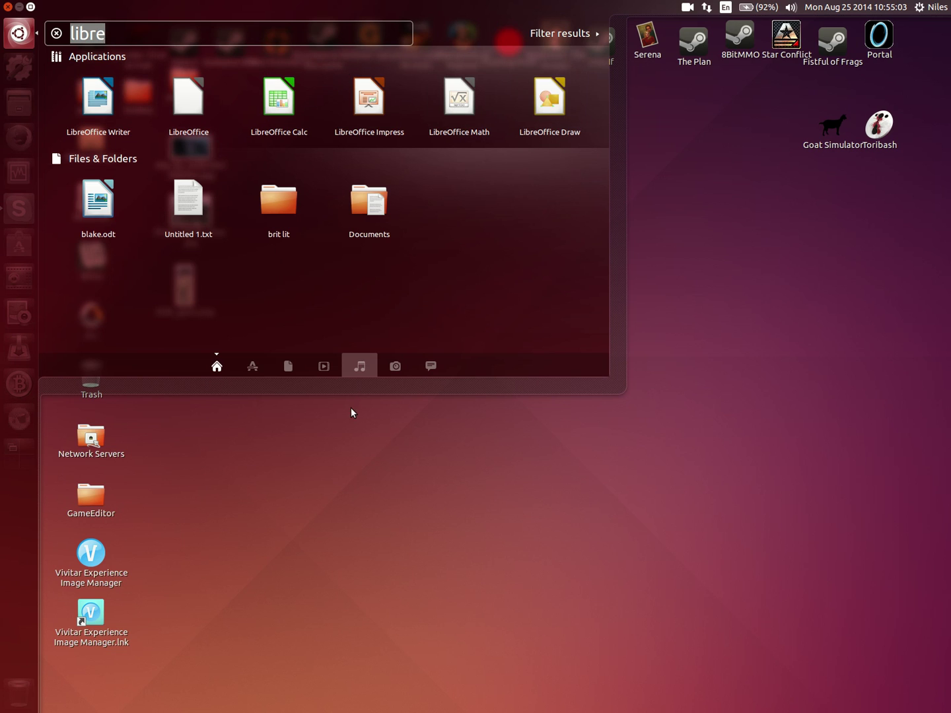
left_click(360, 466)
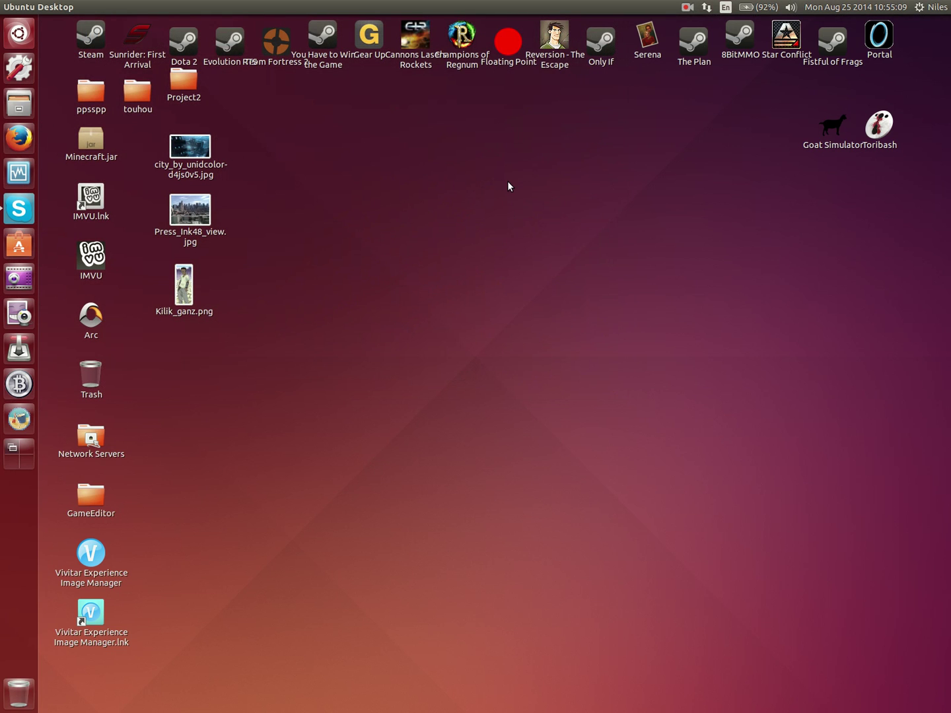
left_click(19, 309)
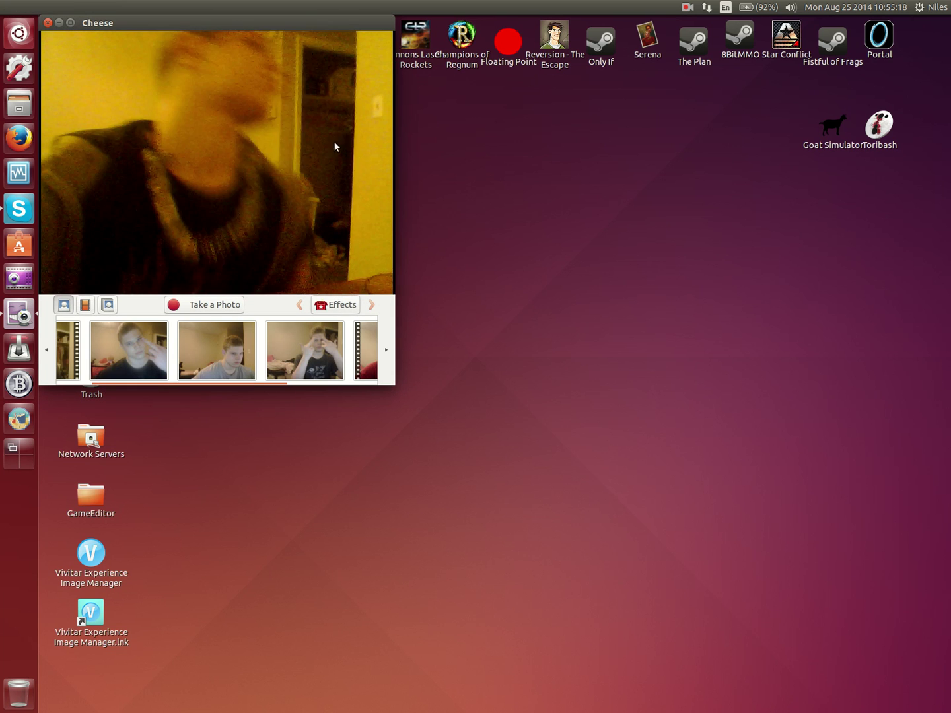
left_click_drag(220, 16, 541, 142)
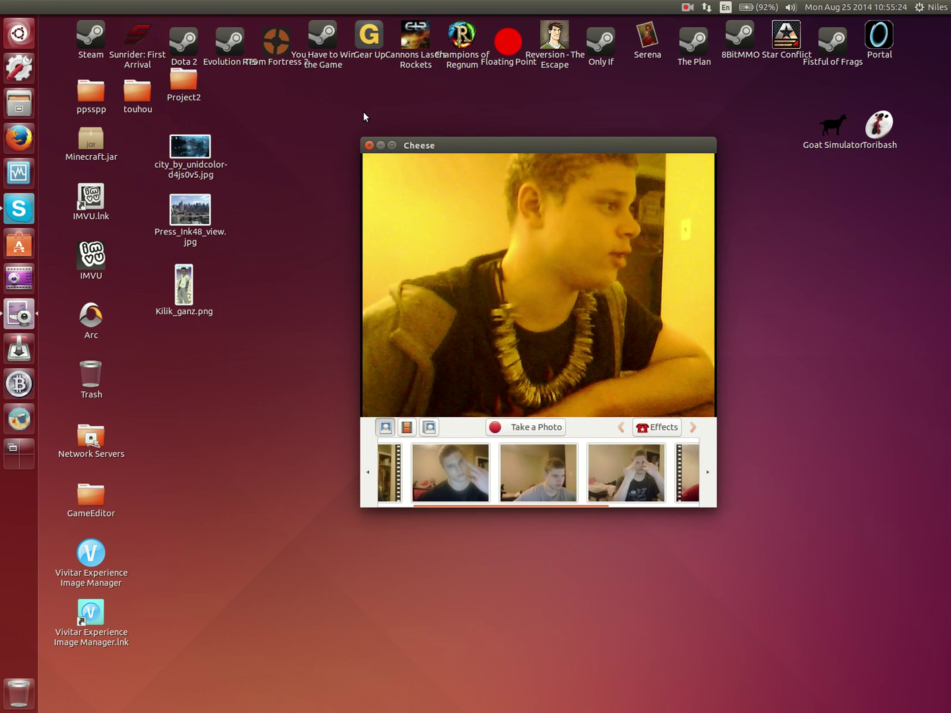
left_click(616, 300)
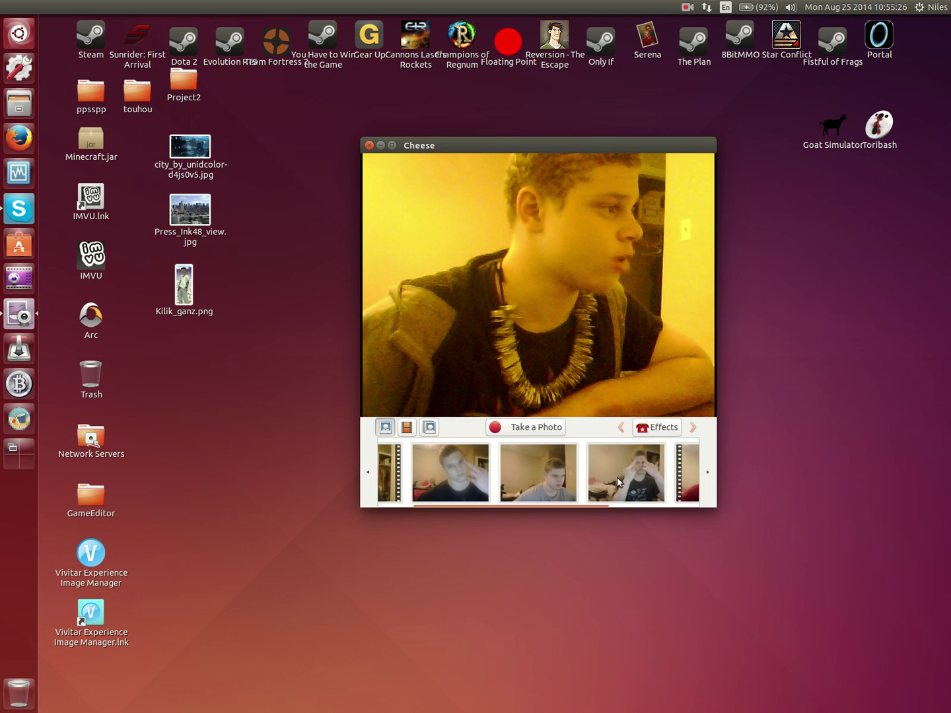
scroll(617, 476, "up", 2)
scroll(617, 476, "down", 6)
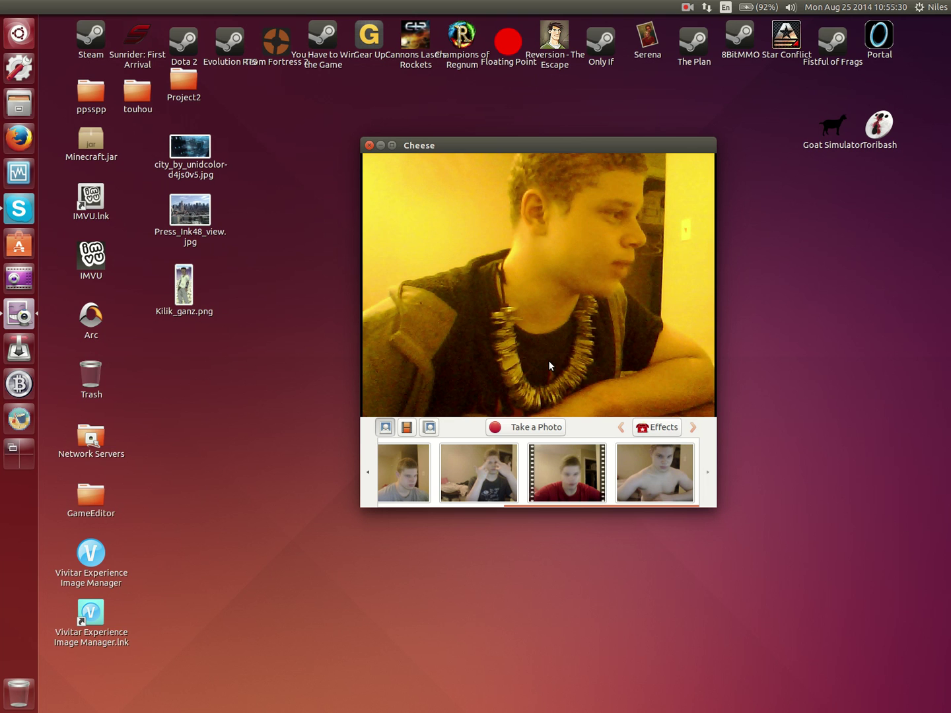
scroll(533, 446, "up", 6)
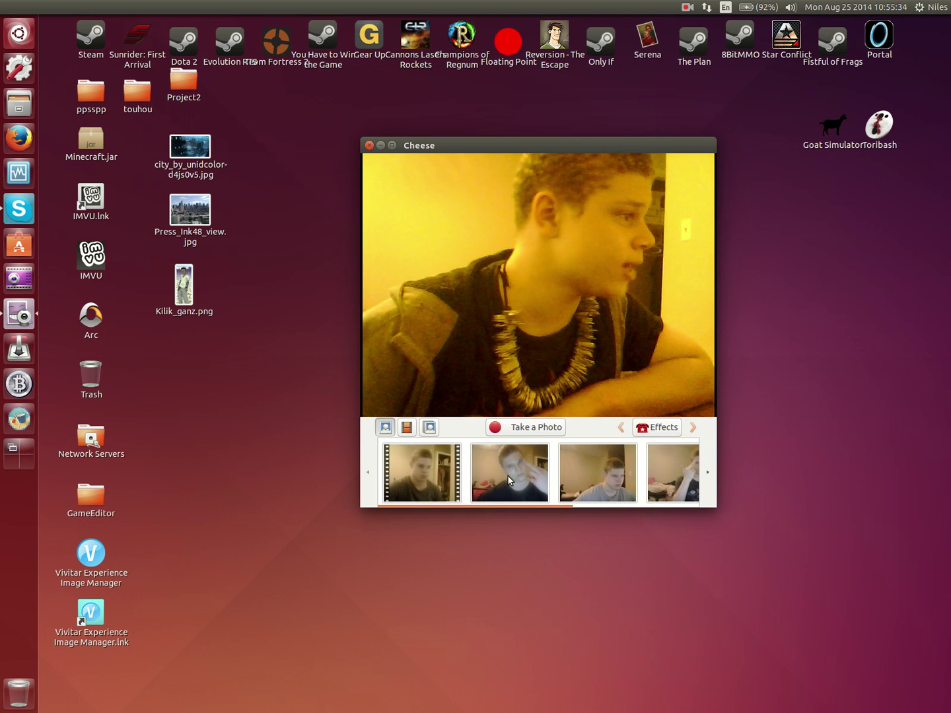
scroll(516, 455, "down", 1)
scroll(515, 456, "down", 3)
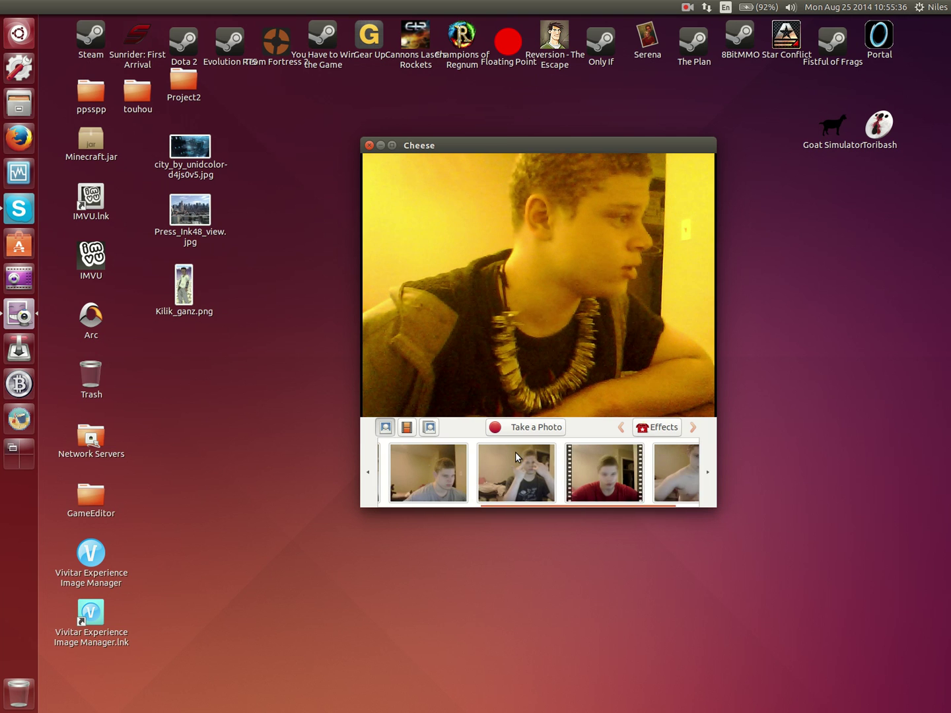
scroll(514, 452, "up", 4)
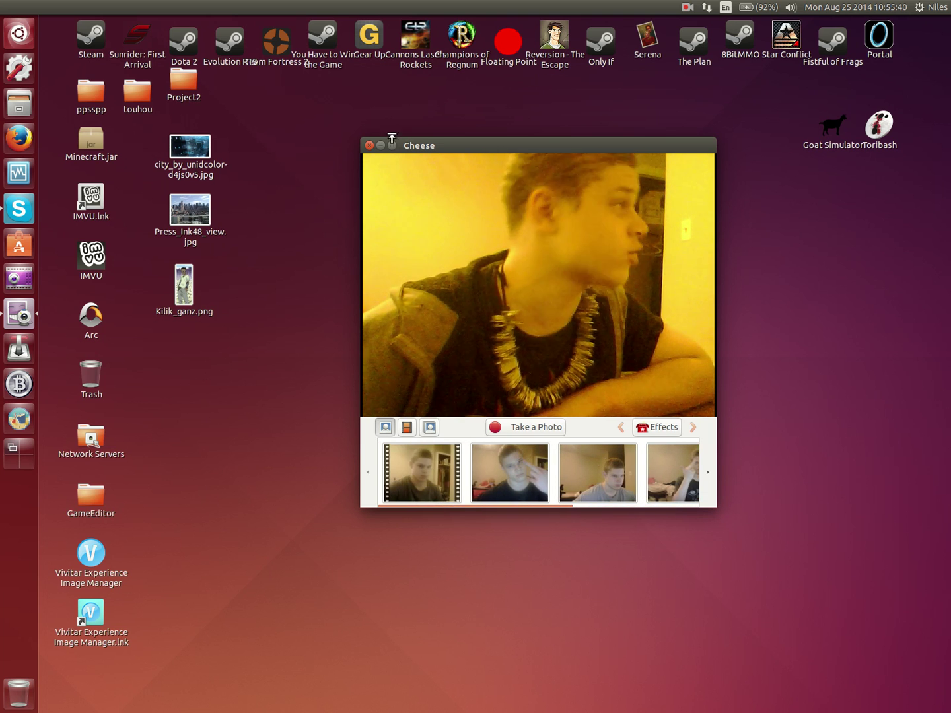
left_click(369, 146)
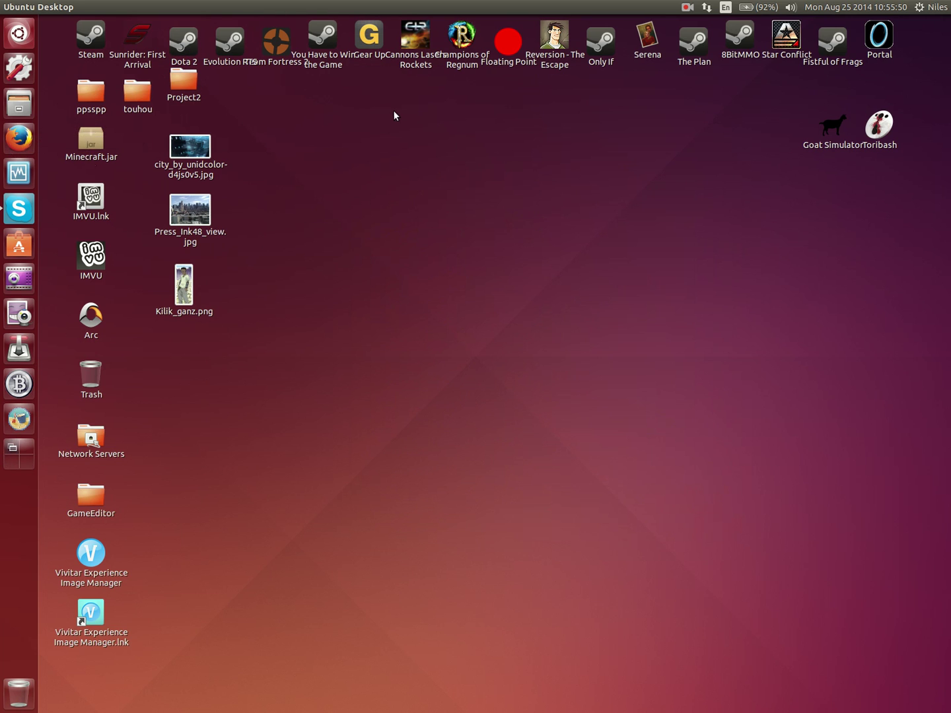
Select the five game icons on the desktop, then clear the selection
left_click_drag(913, 44, 654, 269)
left_click_drag(910, 30, 797, 121)
left_click(746, 170)
Search the Dash for 'tweak' and launch Unity Tweak Tool
left_click(11, 35)
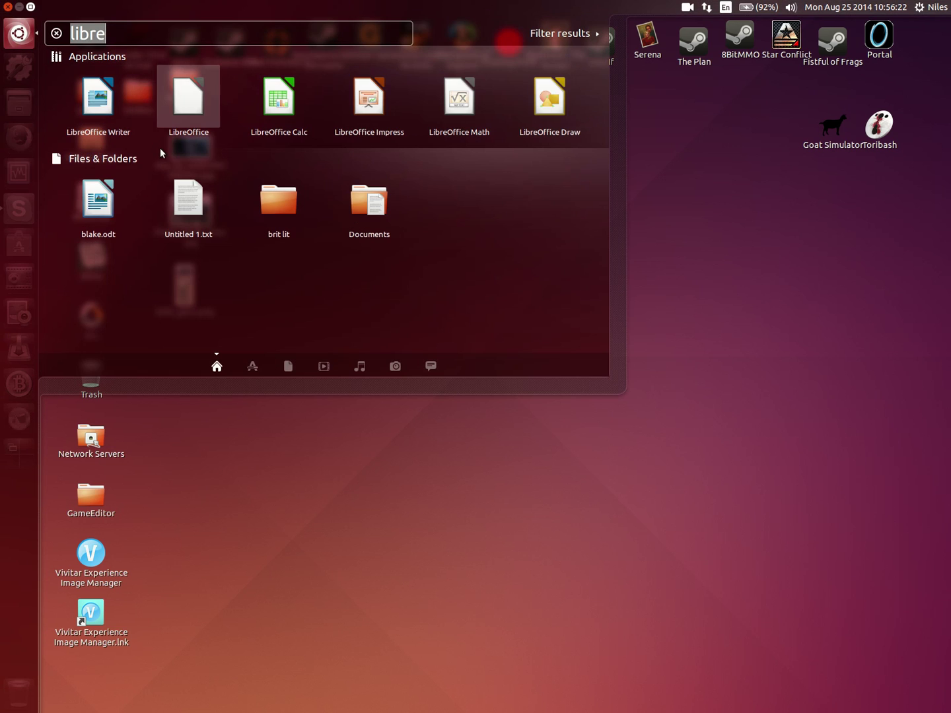
type("twerk")
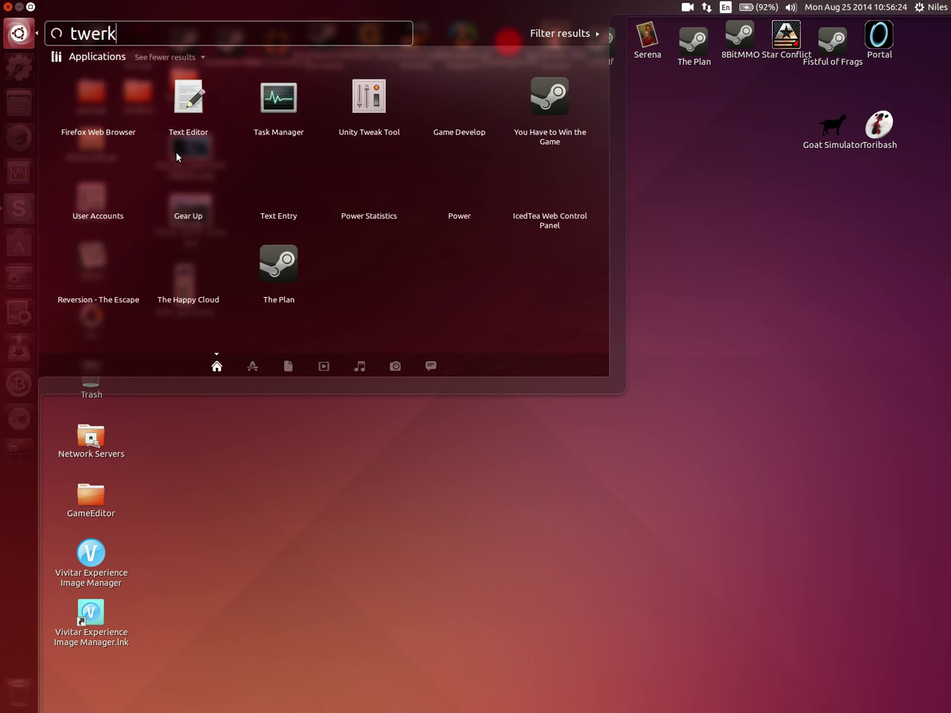
key("BackSpace")
key("BackSpace")
type("a")
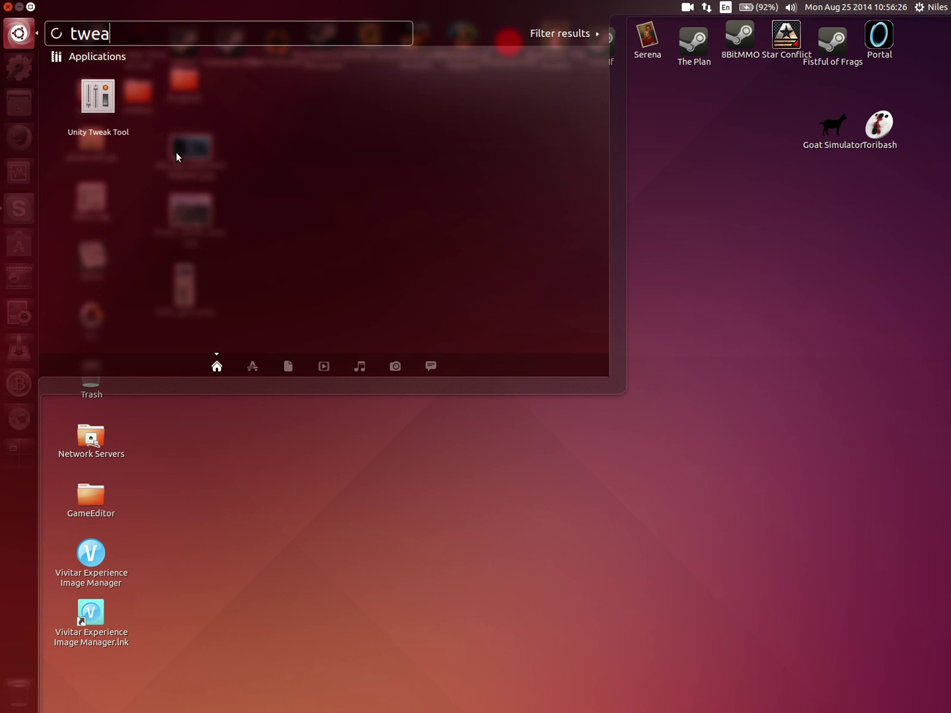
left_click(133, 123)
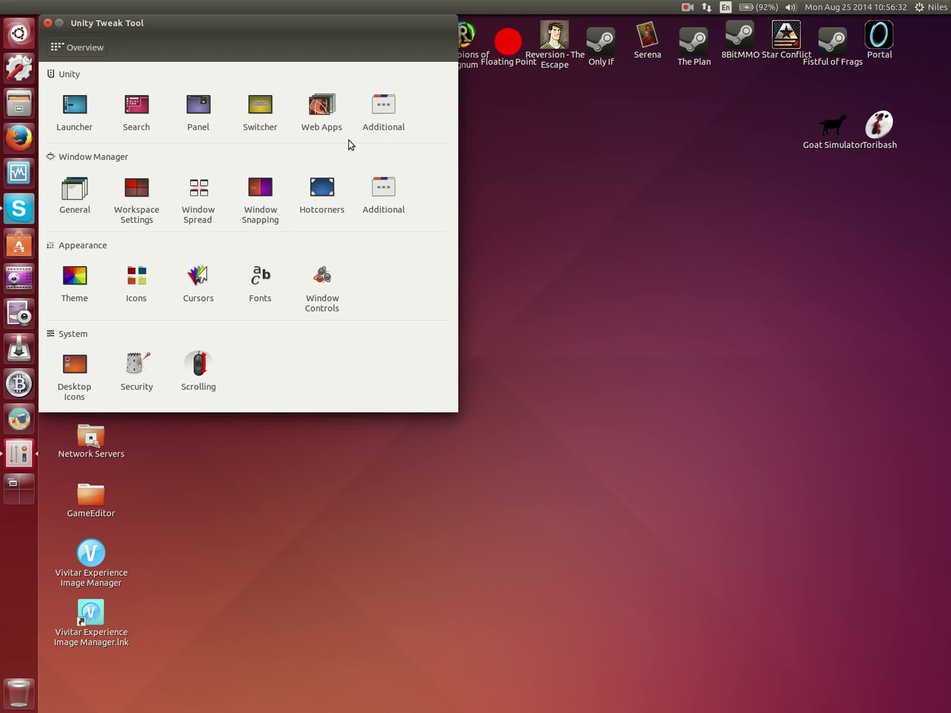
Turn off Ubuntu One preauthorization under Web Apps, then view Additional and Launcher settings
left_click(315, 128)
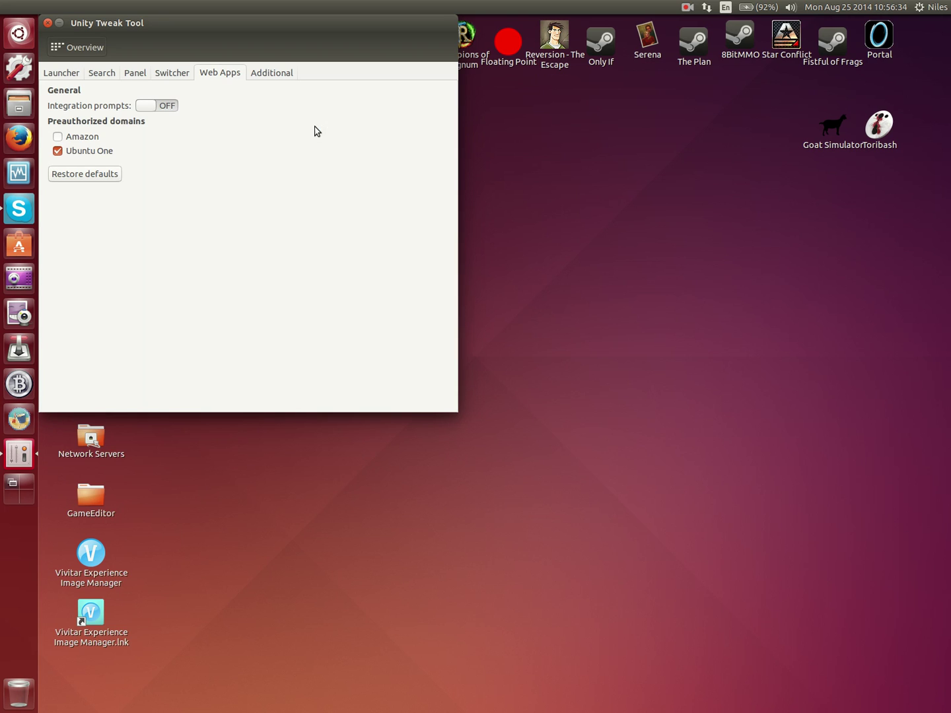
left_click(82, 153)
left_click(257, 74)
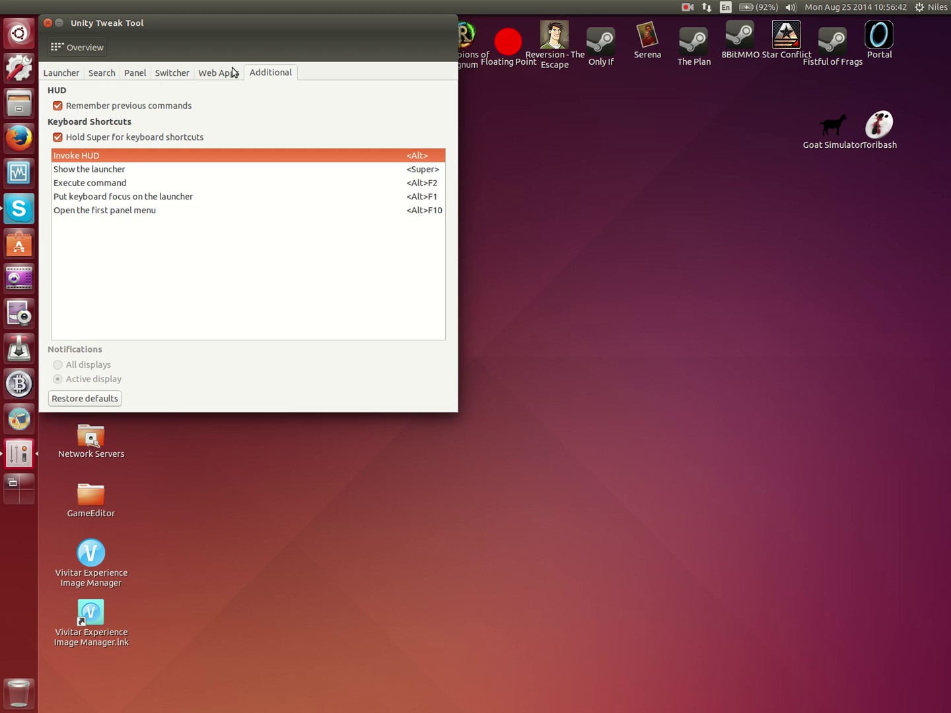
left_click(74, 77)
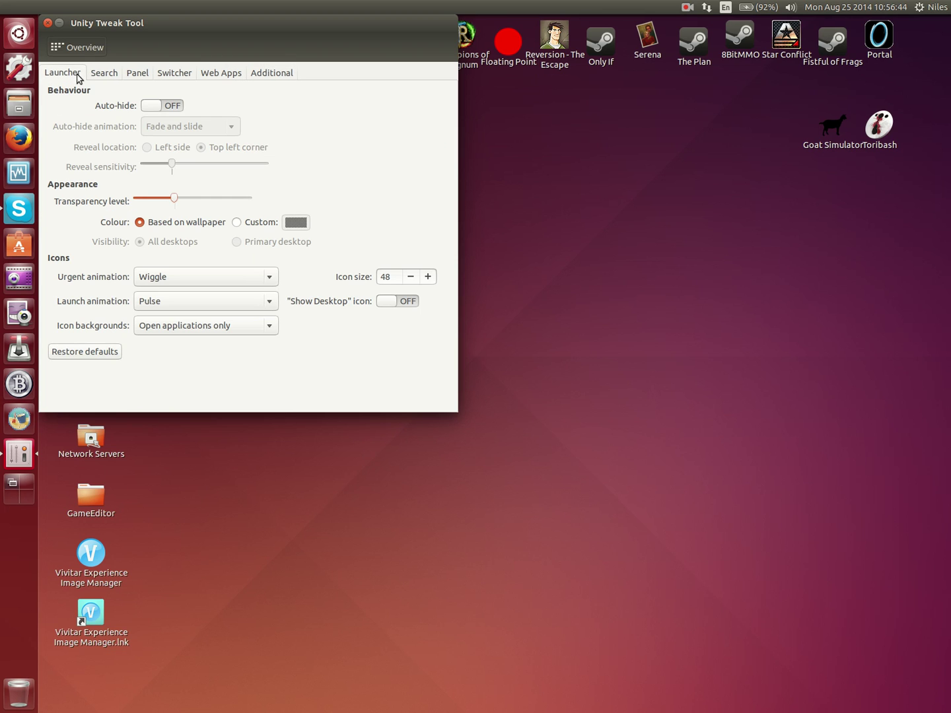
Look through the icon background choices and leave the setting unchanged
left_click(259, 333)
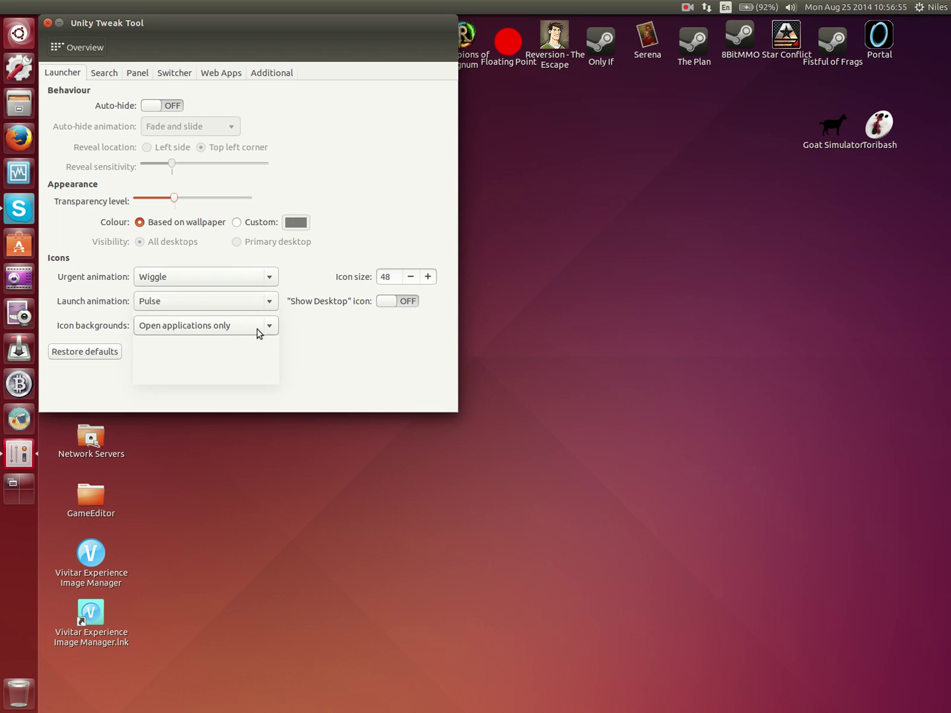
left_click(322, 382)
left_click(225, 329)
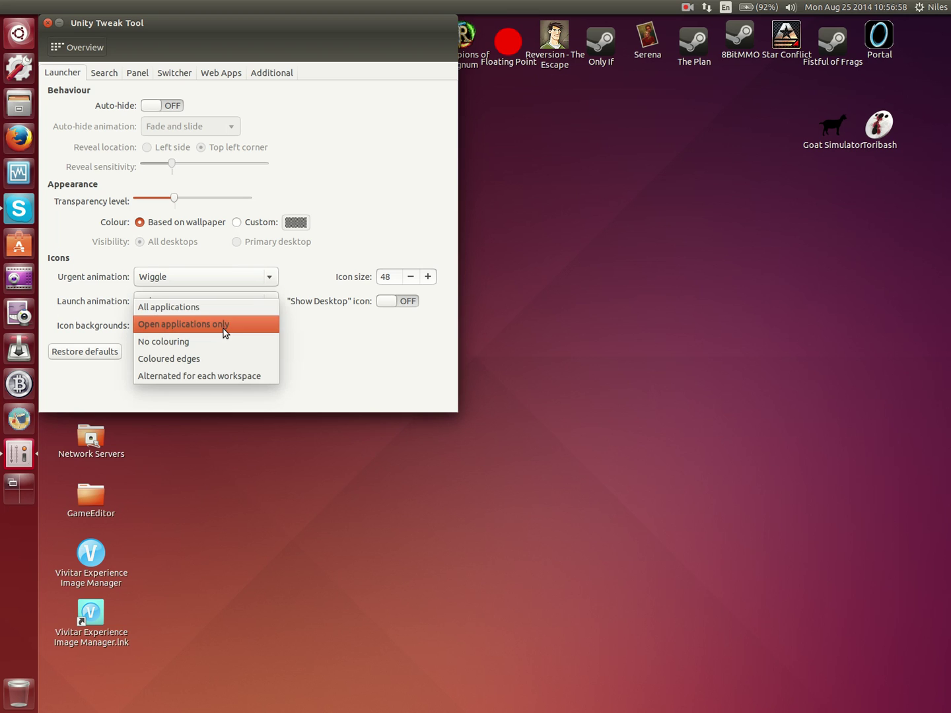
left_click(371, 379)
Toggle the Search tab's Dash background blur off and back on, then return to Overview
left_click(112, 73)
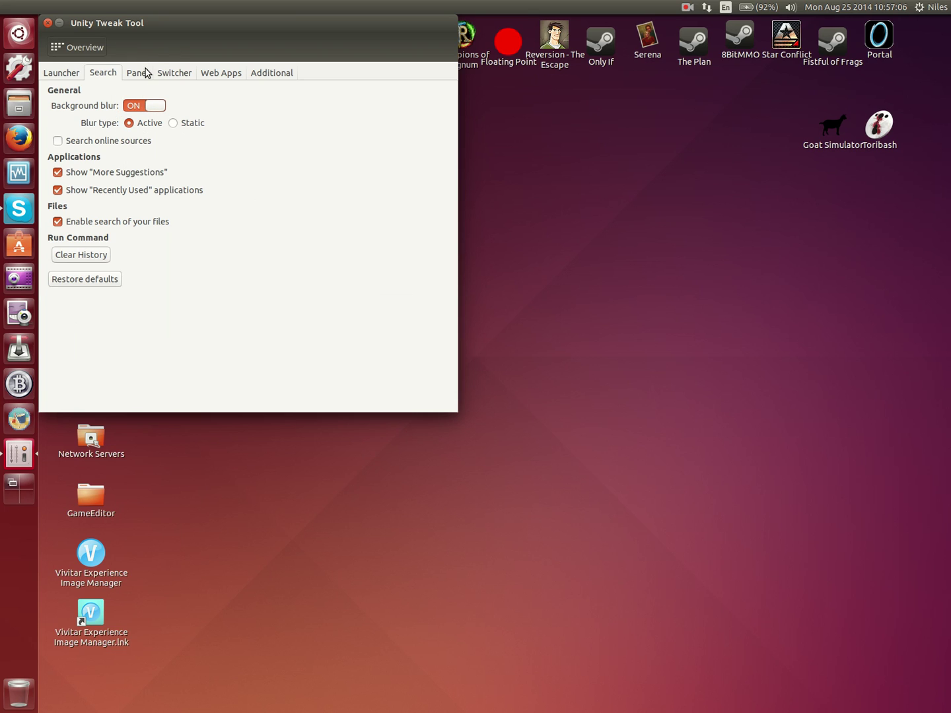
left_click(145, 106)
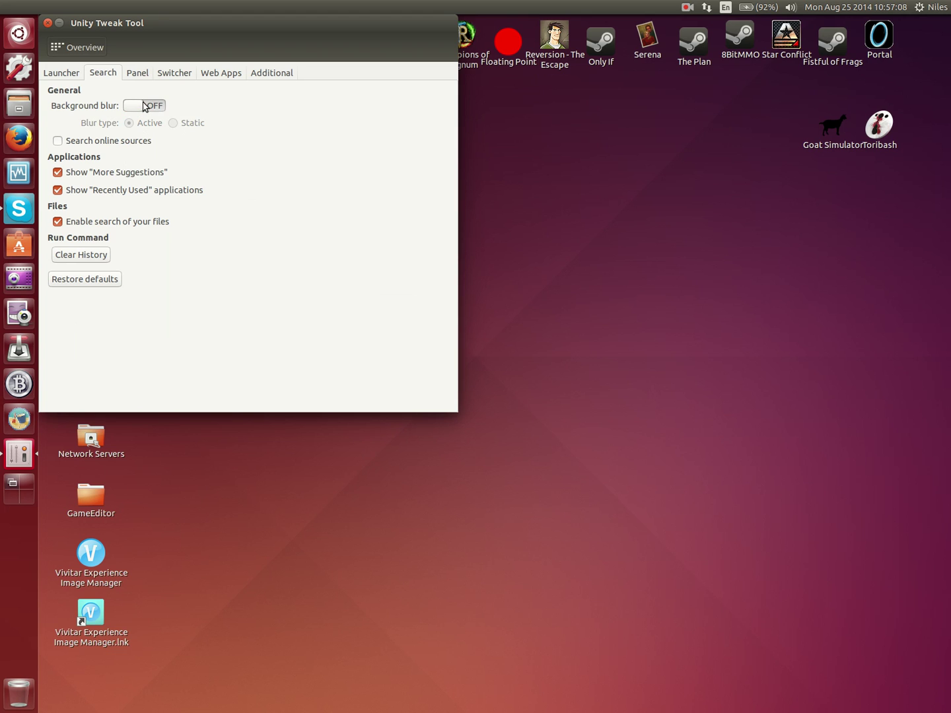
left_click(146, 106)
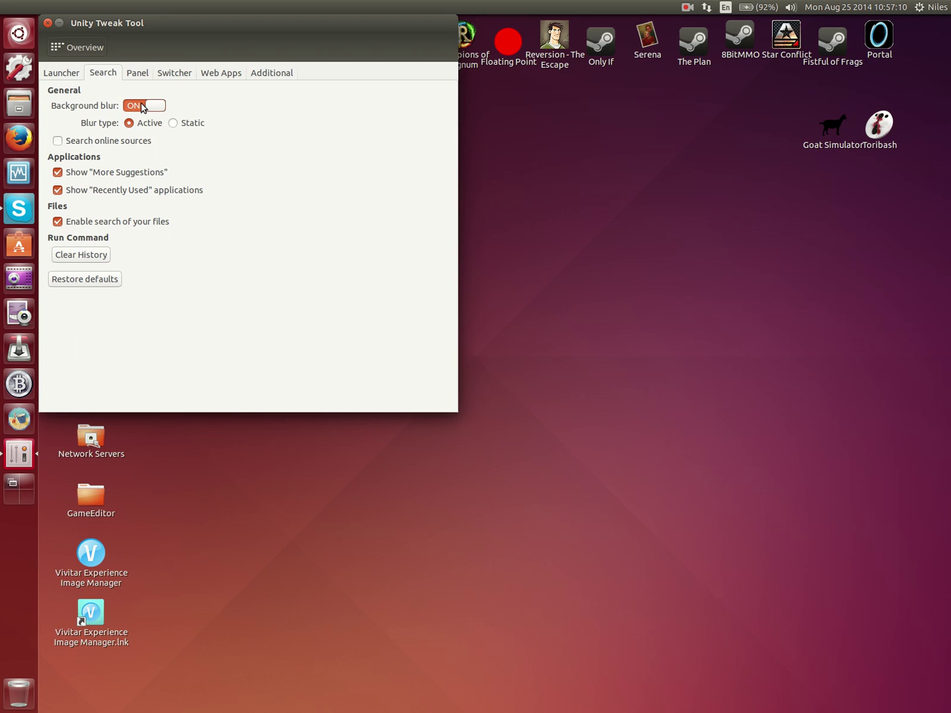
left_click(66, 51)
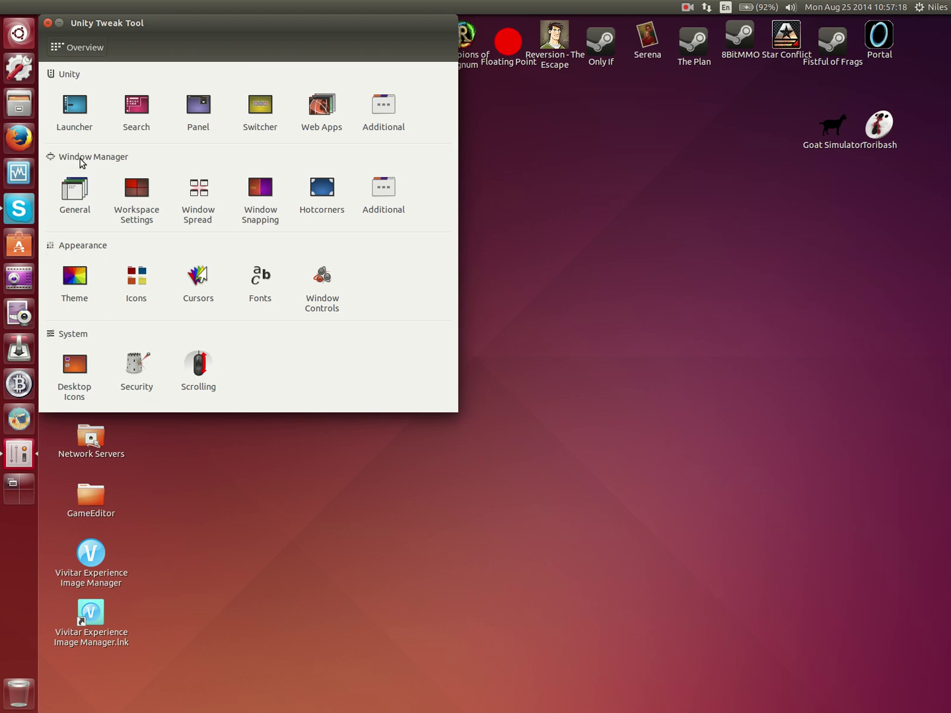
left_click(73, 210)
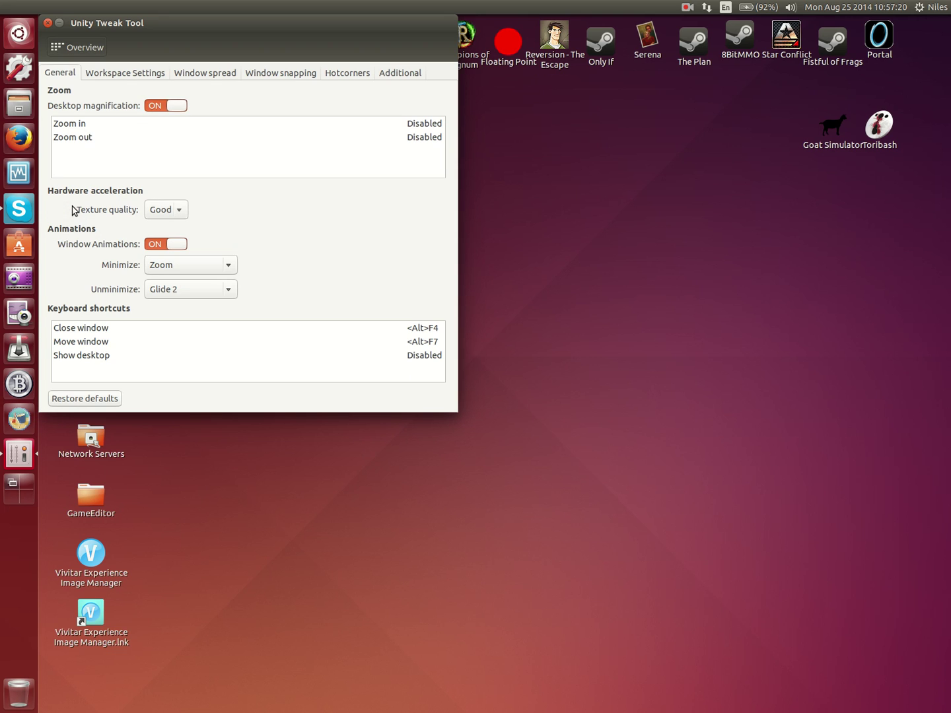
left_click(151, 80)
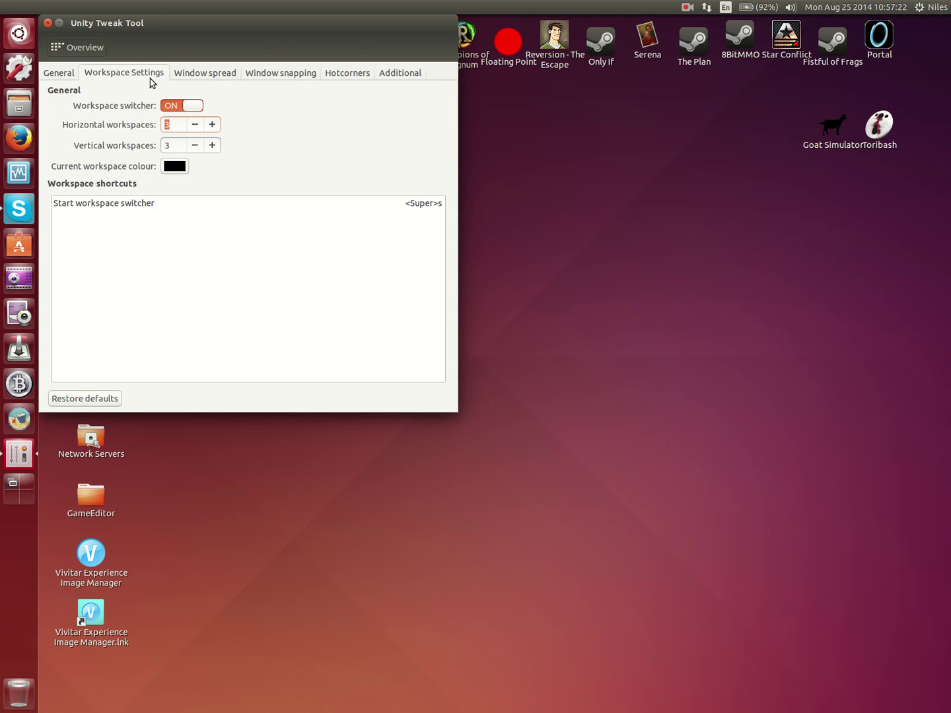
left_click(192, 79)
left_click(261, 78)
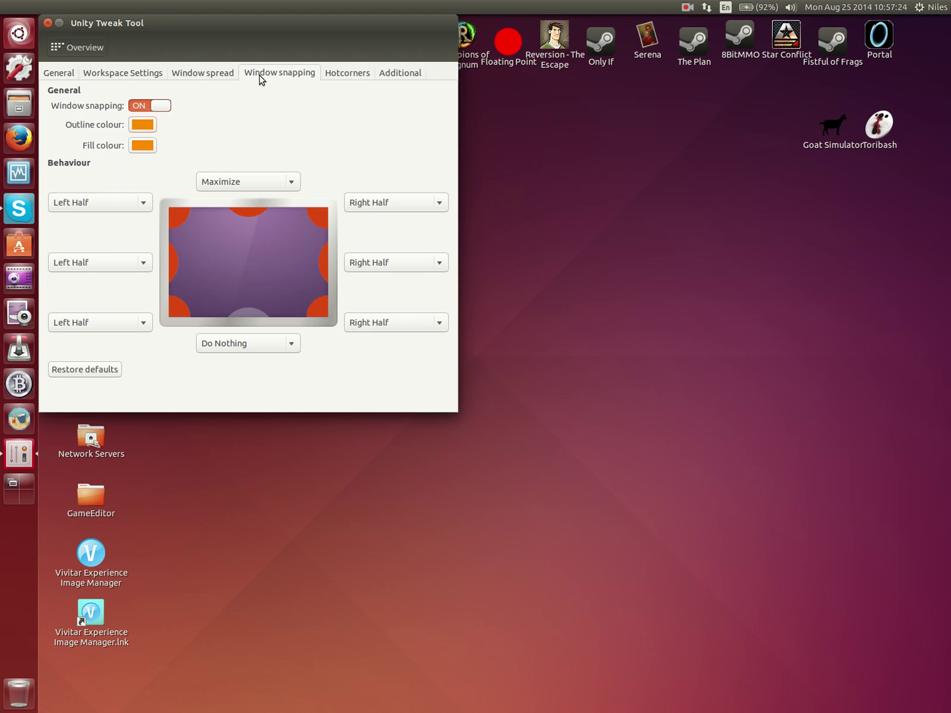
left_click(343, 80)
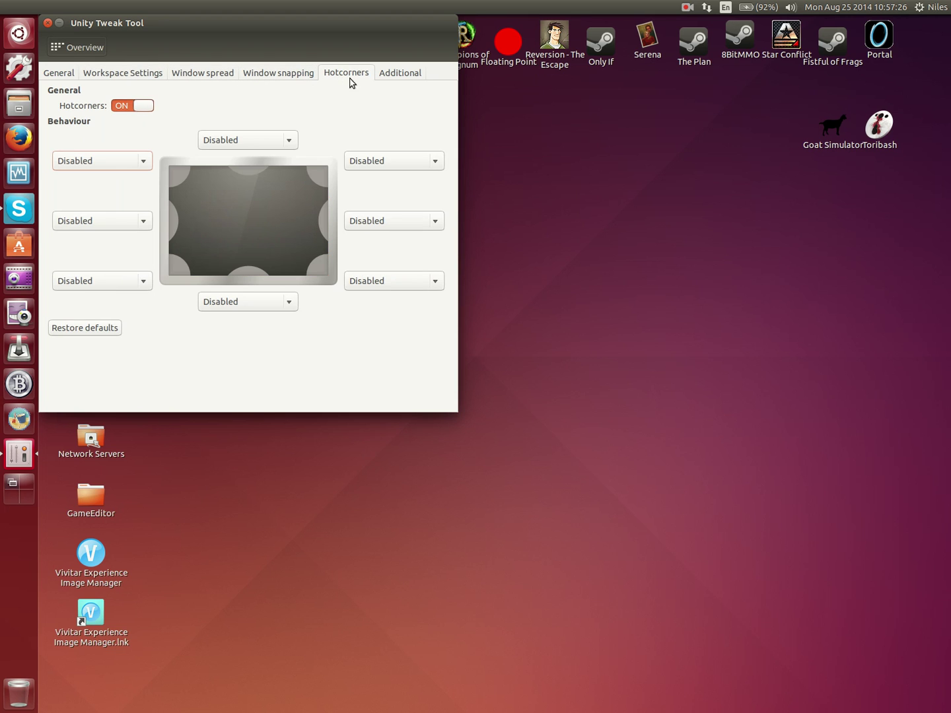
left_click(391, 76)
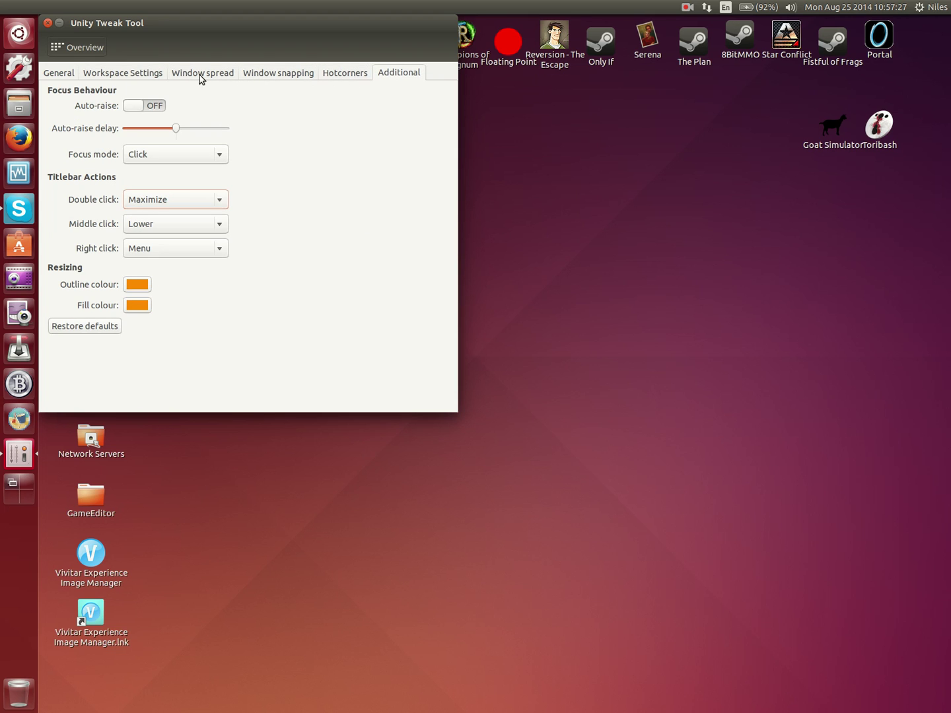
left_click(57, 75)
left_click(68, 52)
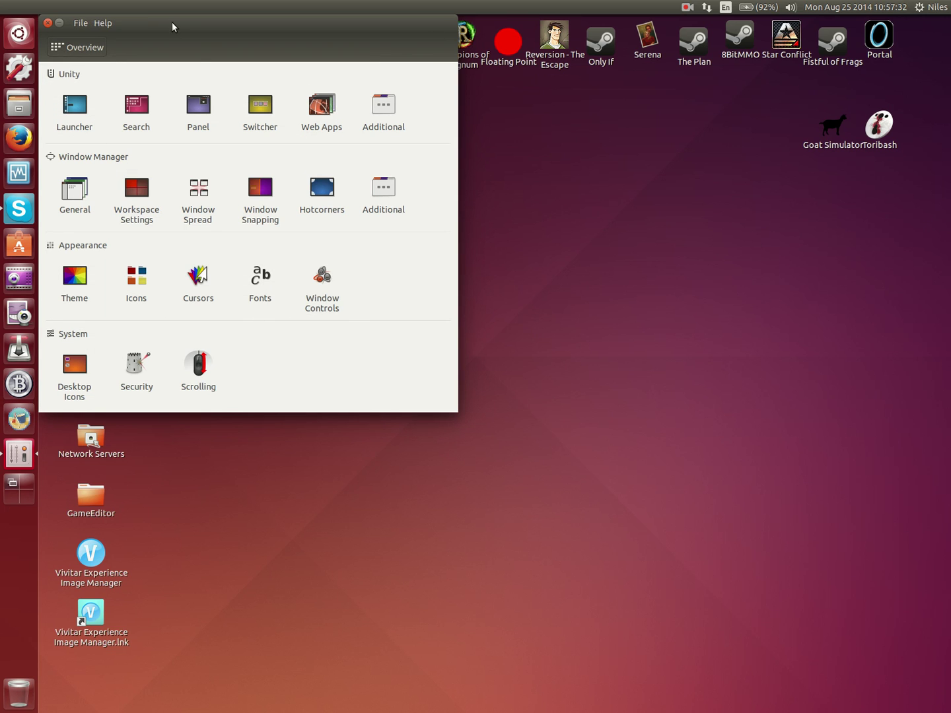
Move the window to the centre, try the Numix theme, and set the icon theme to Numix-circle
left_click_drag(172, 26, 437, 140)
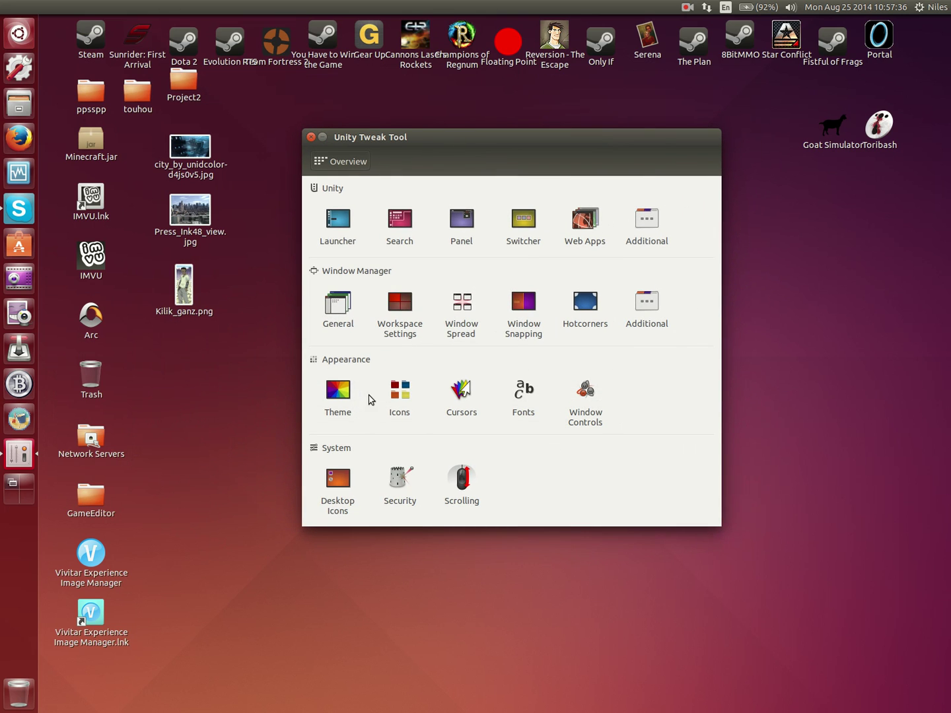
left_click(327, 403)
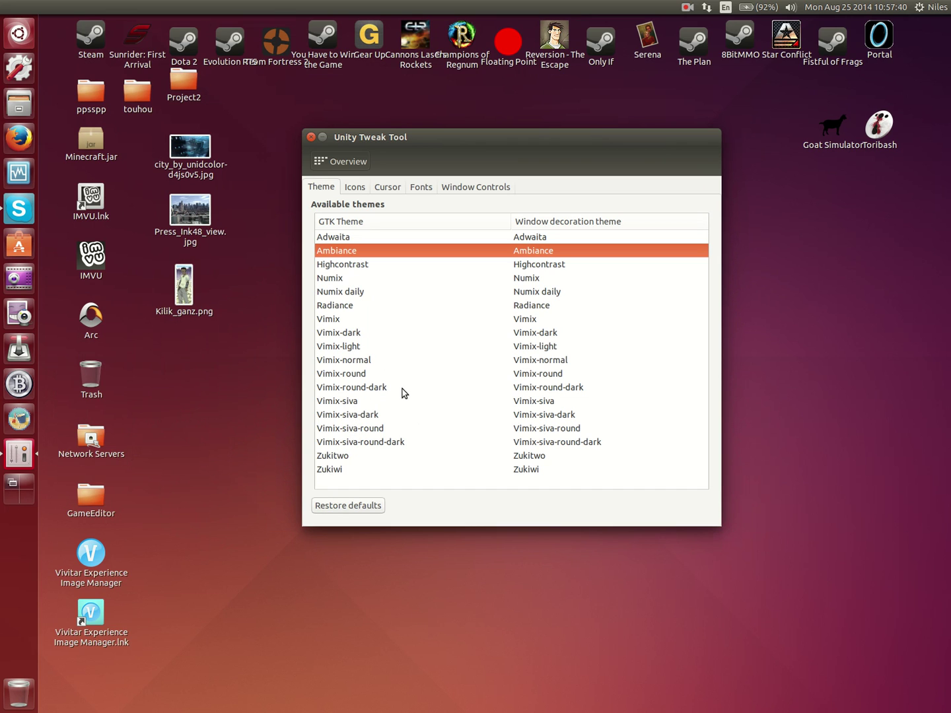
left_click(373, 290)
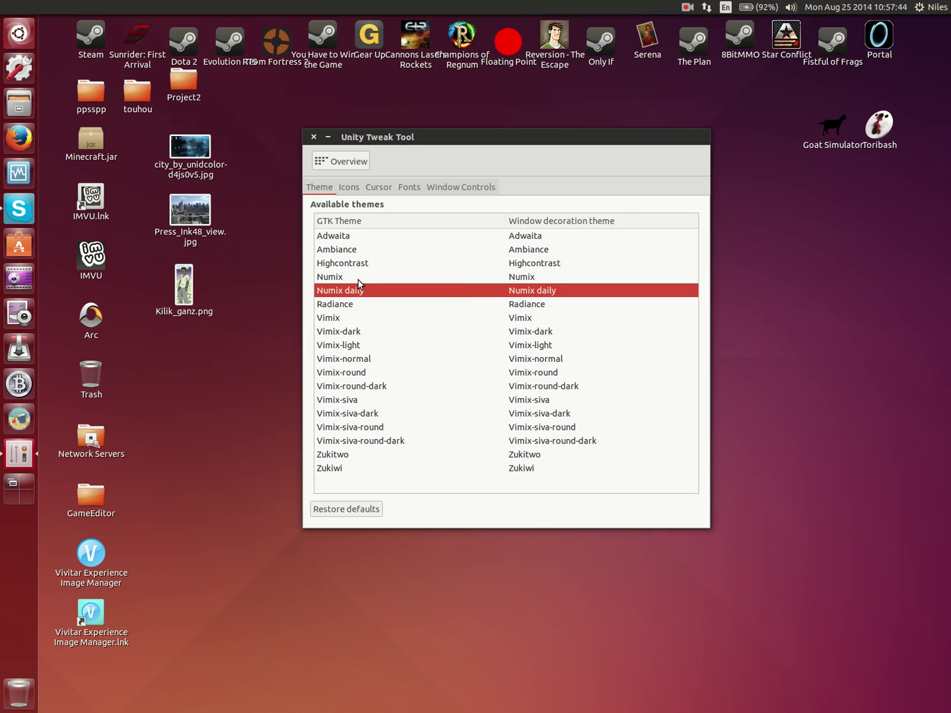
left_click(348, 187)
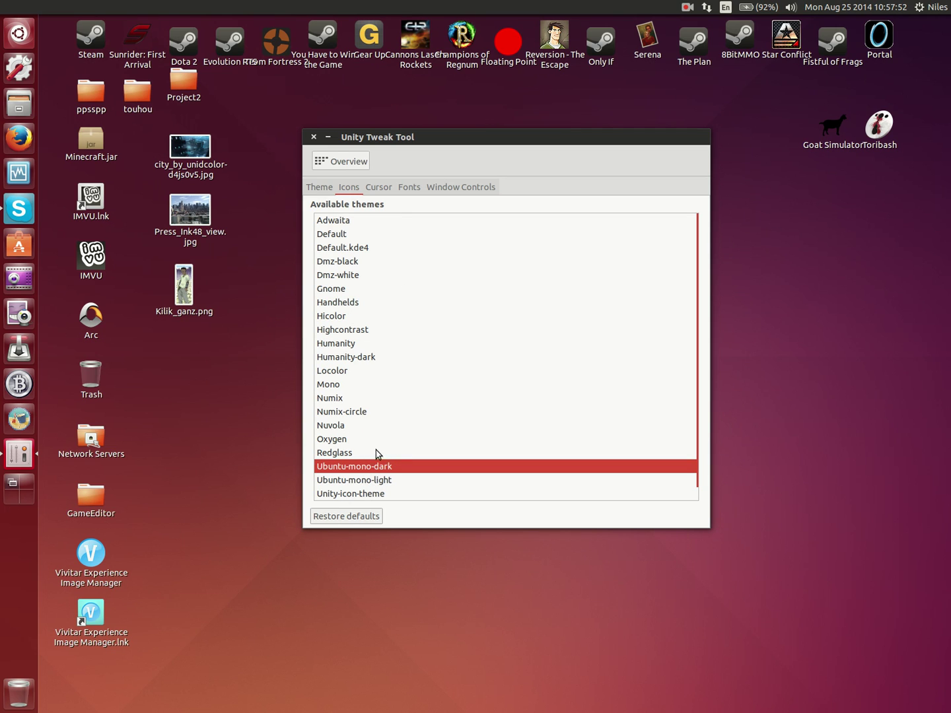
left_click(368, 414)
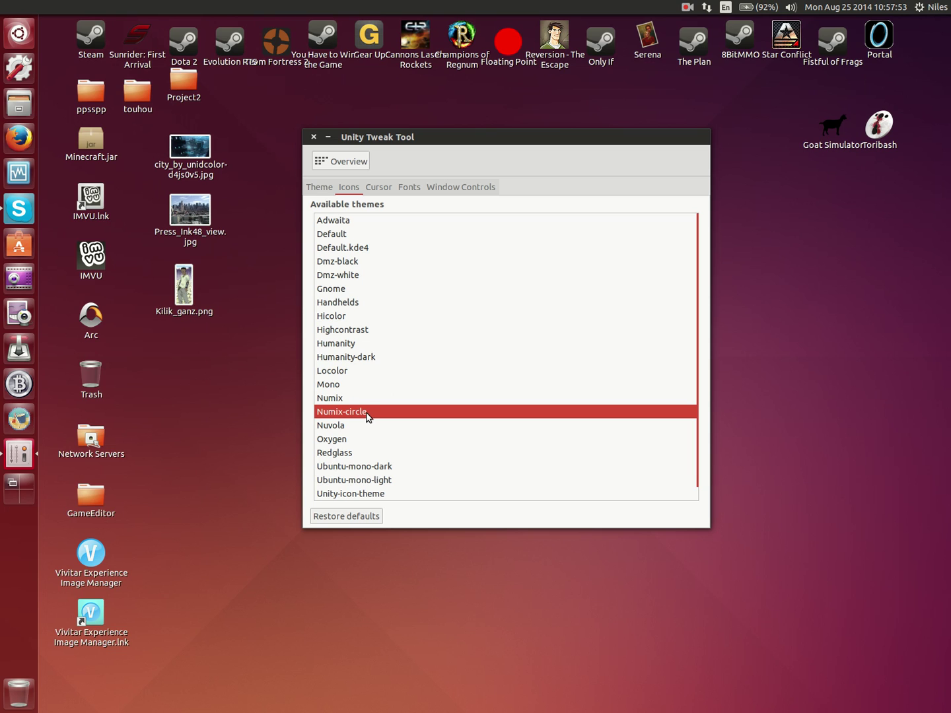
Try the Radiance and Ambiance system themes, then settle on Adwaita
left_click(316, 187)
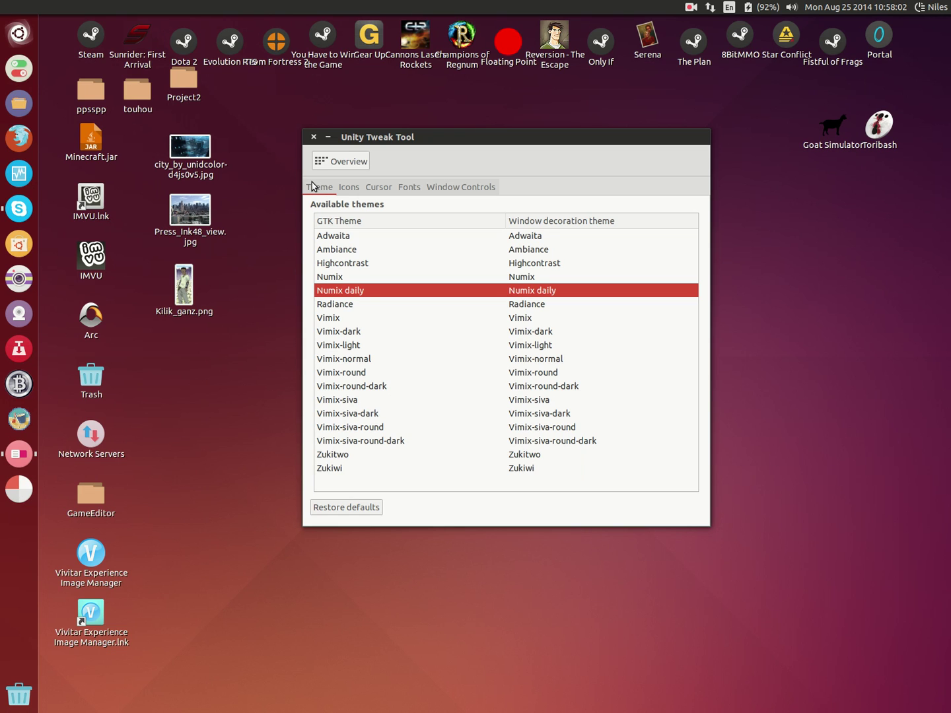
left_click(341, 307)
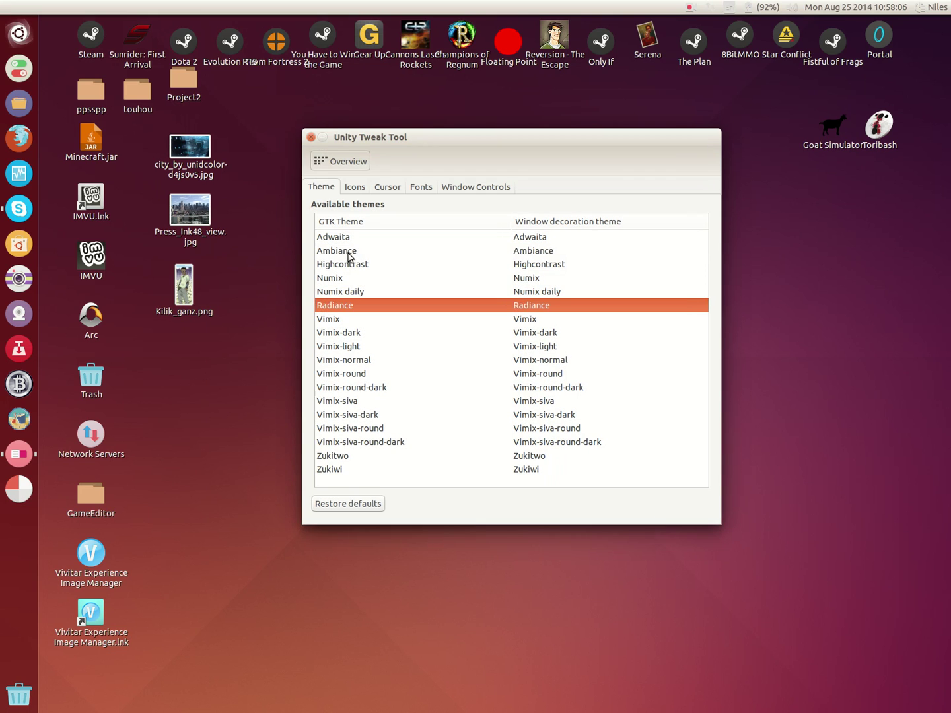
left_click(349, 255)
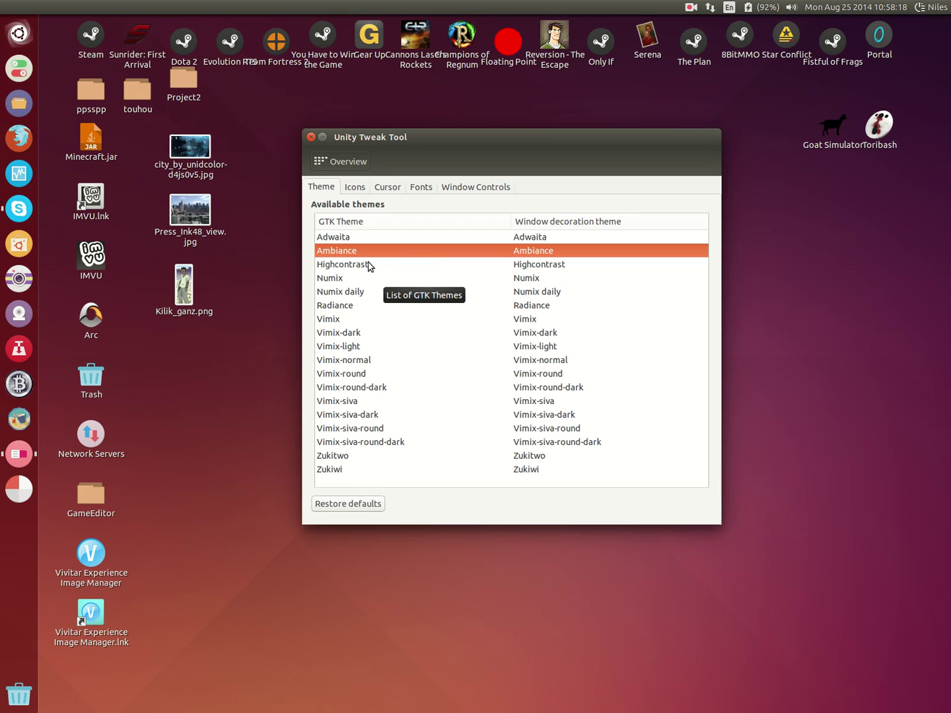
left_click(364, 240)
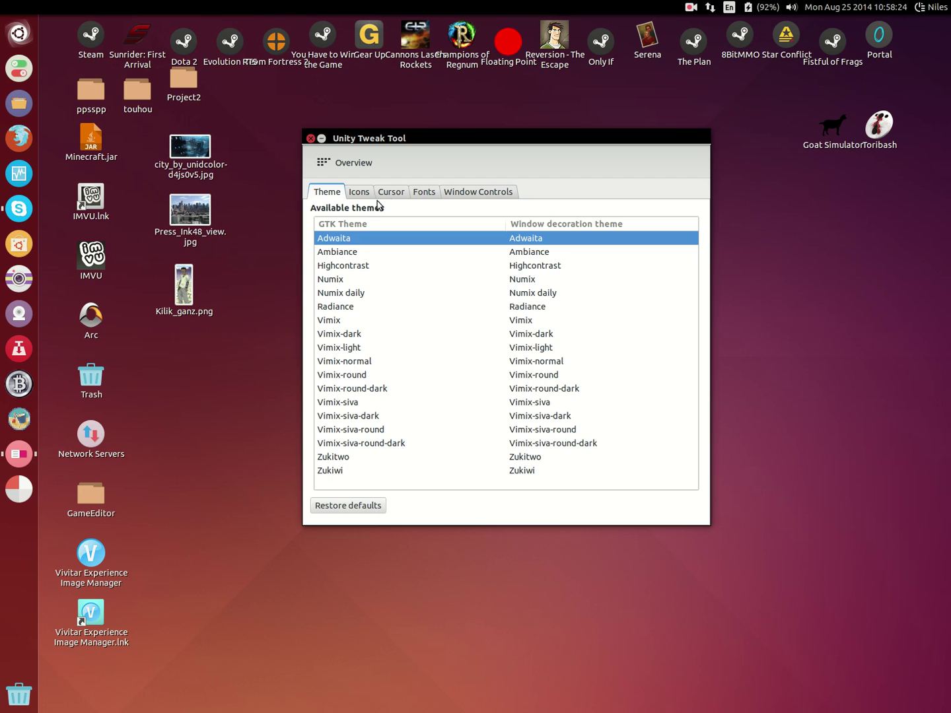
Try Whiteglass, Redglass and Dmz-white cursors, enable large cursors, and choose the Adwaita cursor theme
left_click(394, 193)
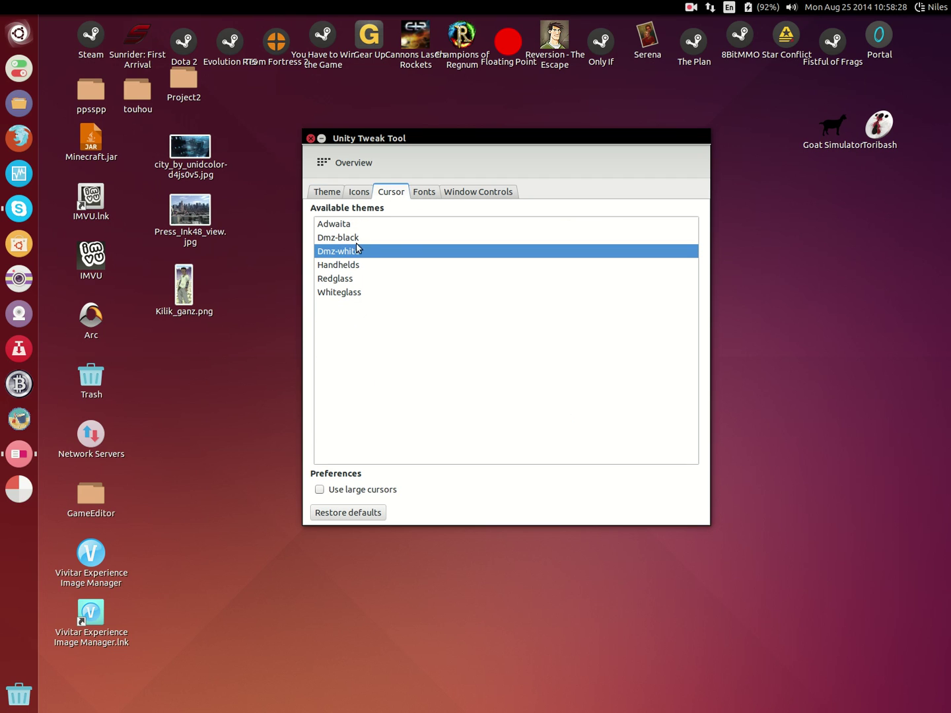
left_click(350, 294)
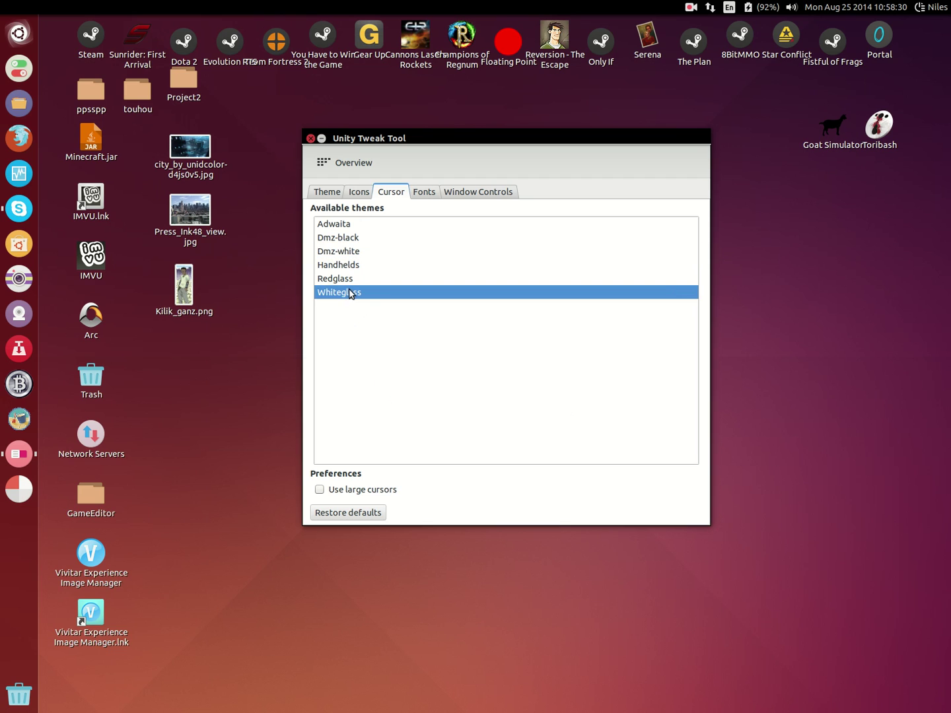
left_click(351, 280)
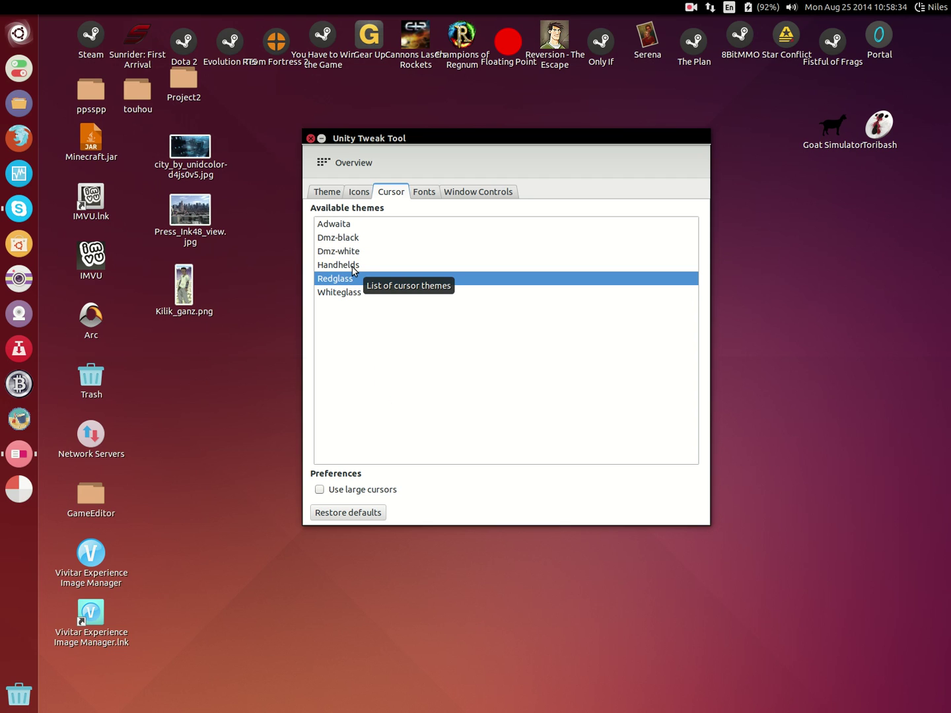
left_click(355, 253)
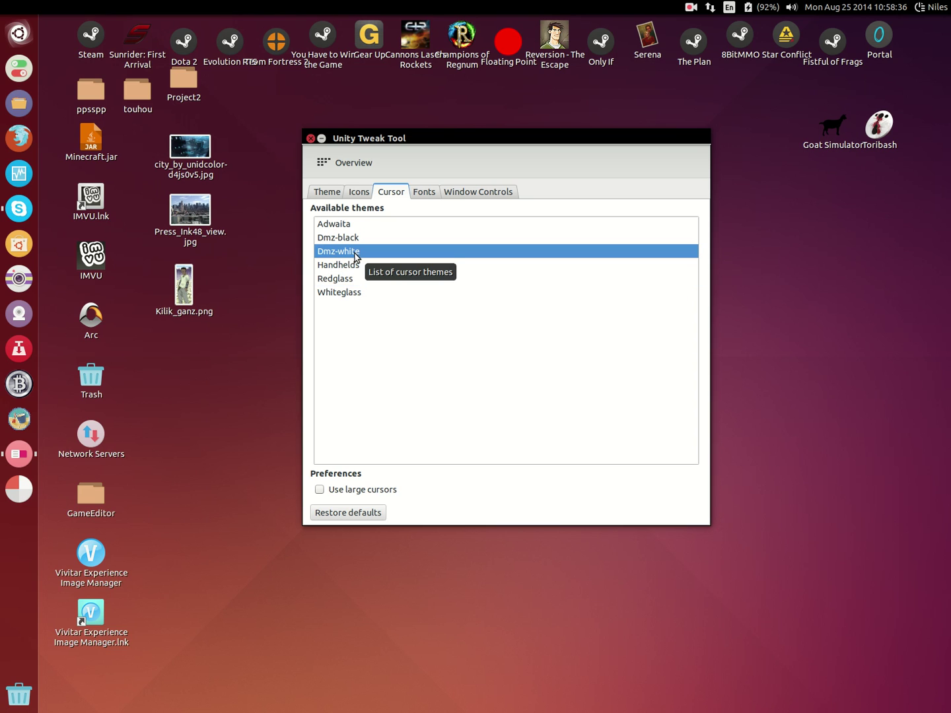
left_click(341, 492)
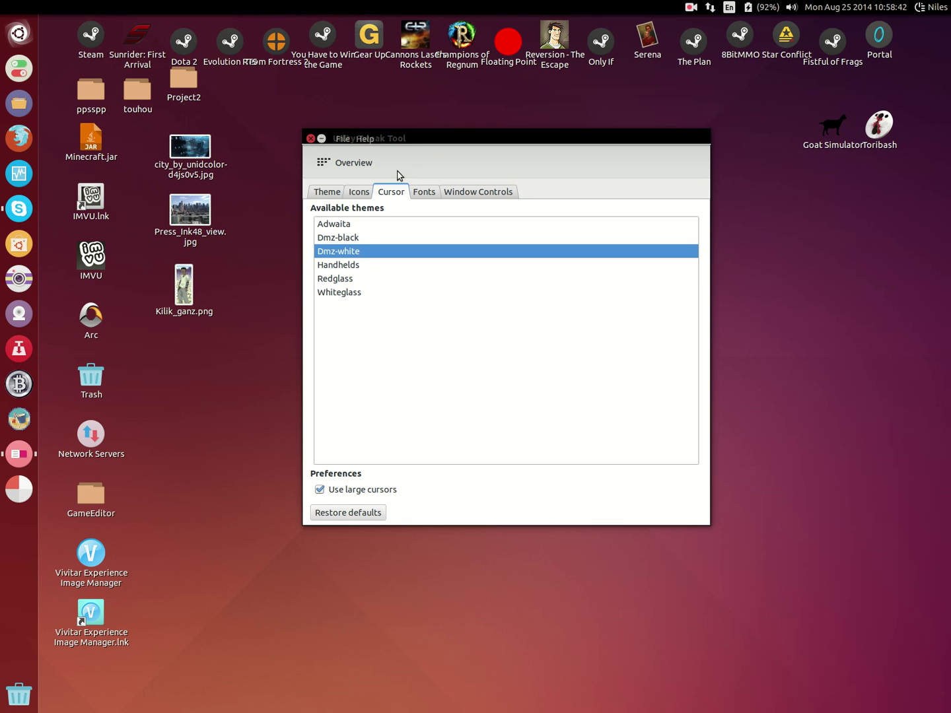
left_click(360, 225)
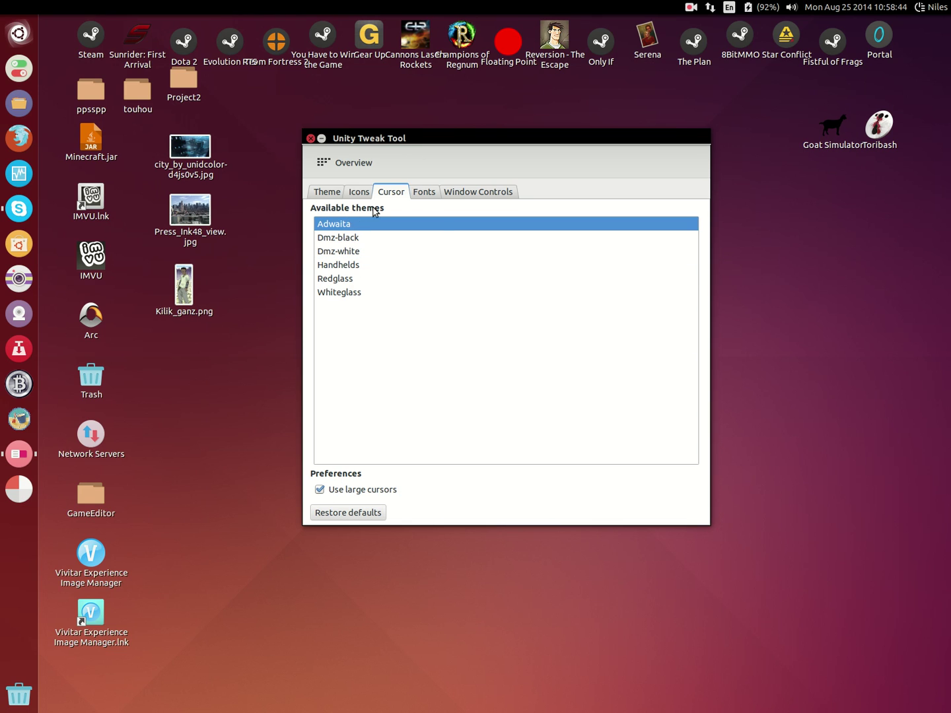
Turn on Show menu button in Window Controls after viewing the font settings
left_click(419, 193)
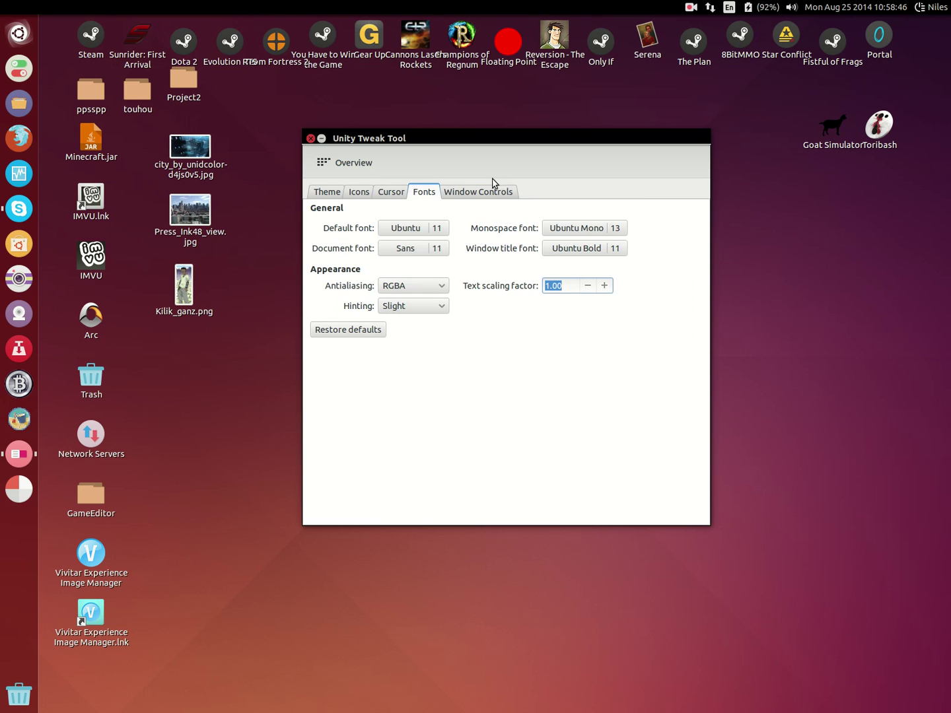
left_click(481, 195)
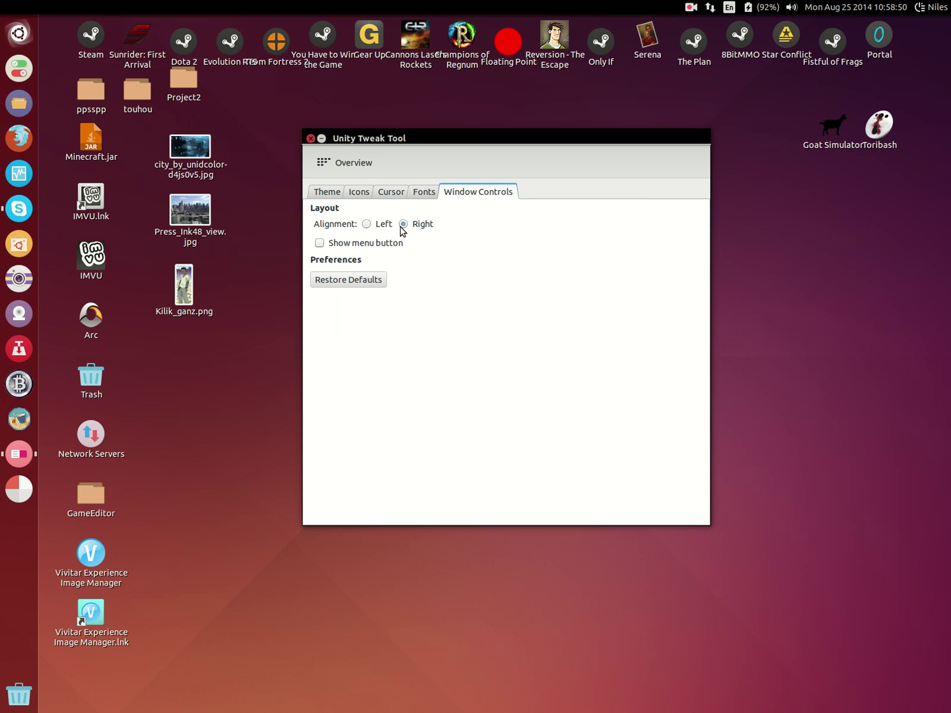
left_click(365, 244)
Restore Window Controls defaults, close Unity Tweak Tool, and glance at the screen recorder's options
left_click(347, 277)
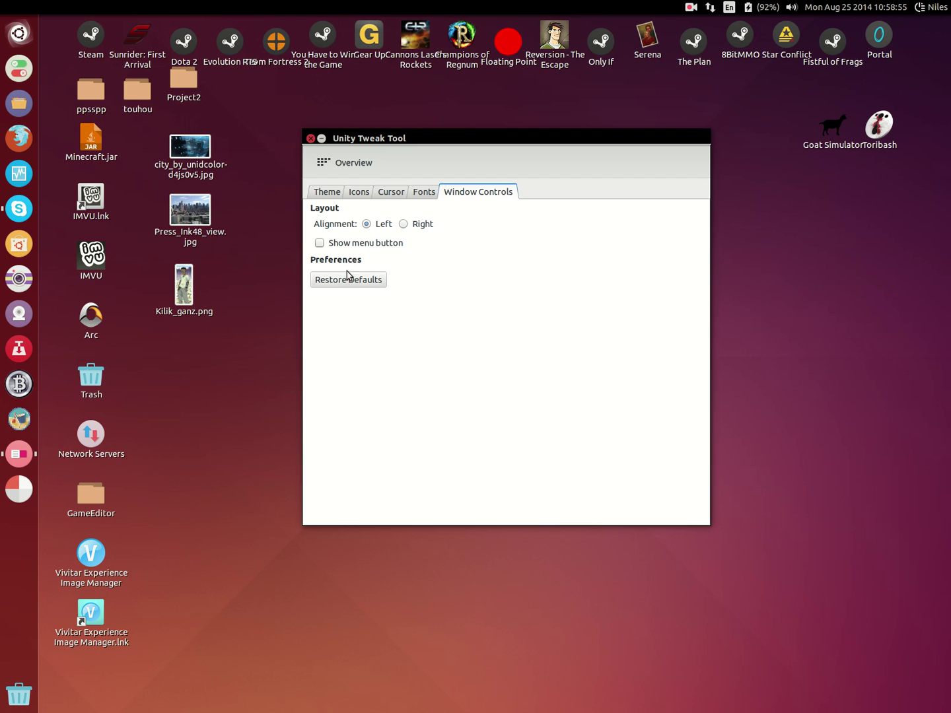
left_click(309, 139)
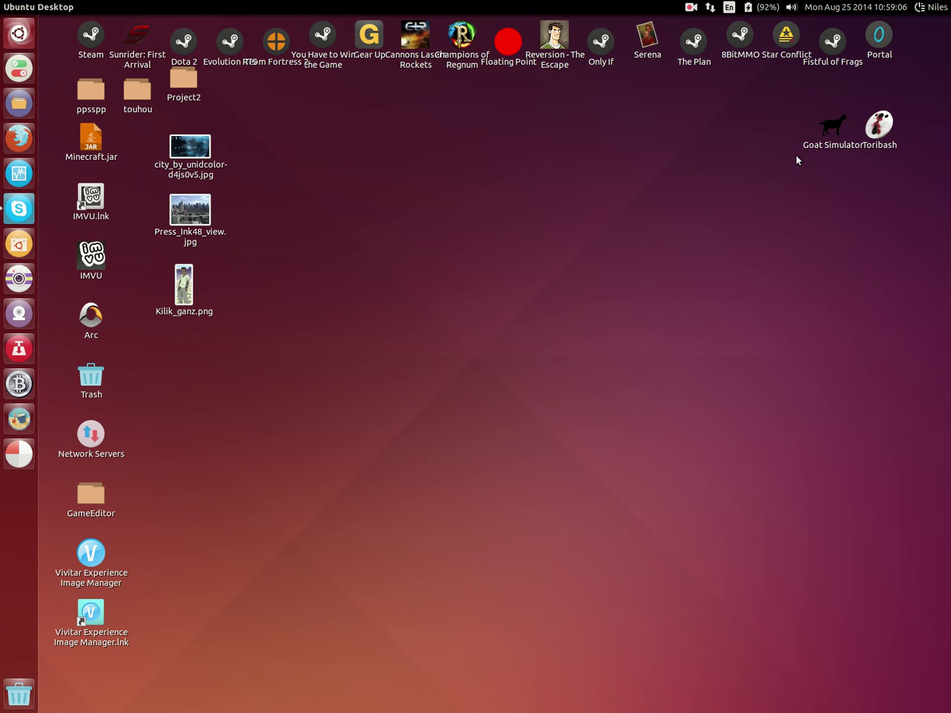
left_click(692, 8)
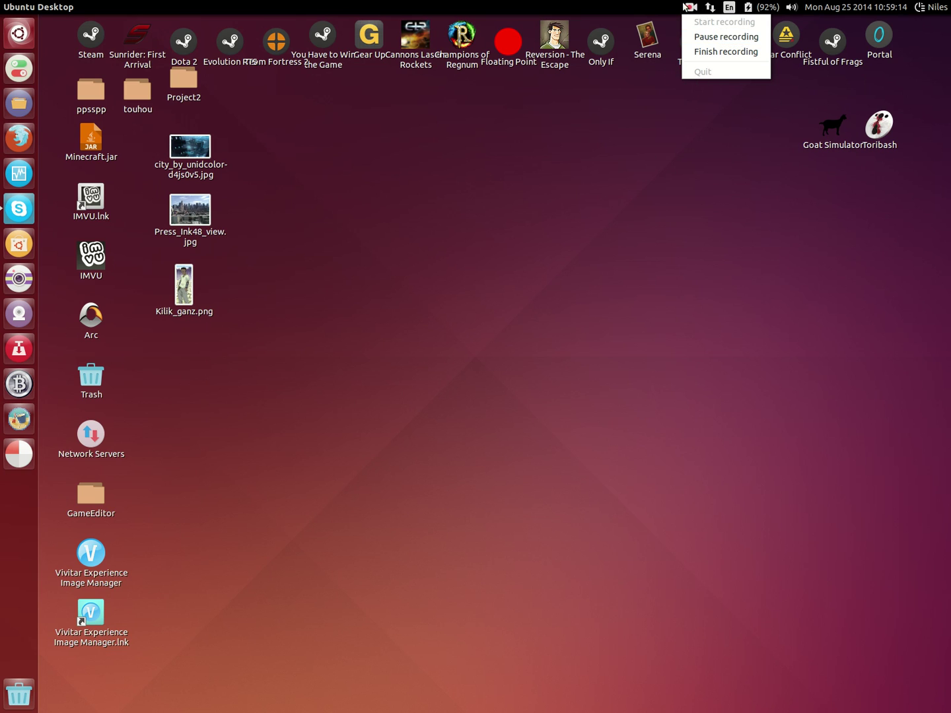
left_click(650, 6)
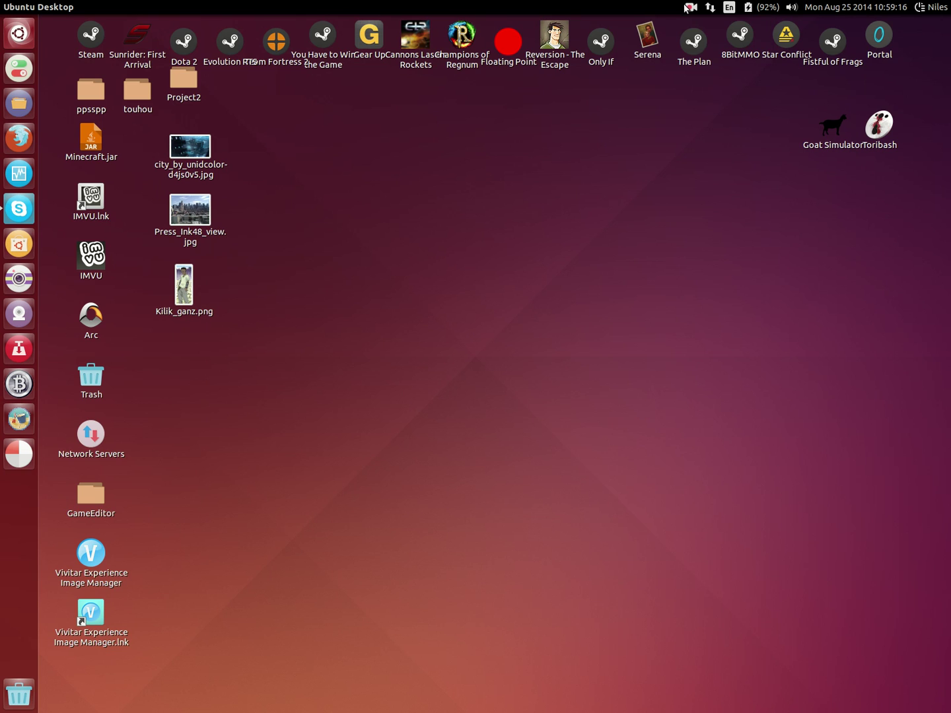